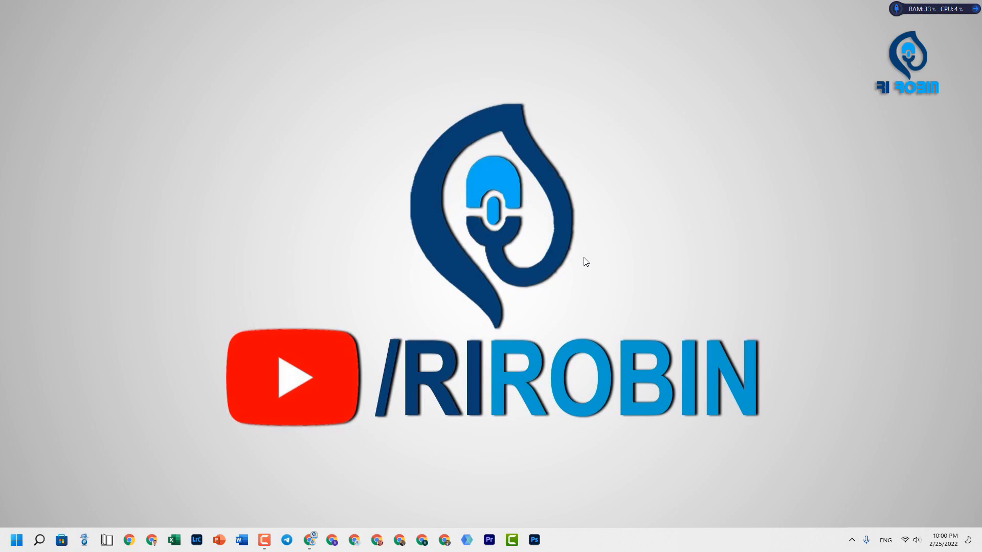
- Launch Adobe Photoshop Lightroom Classic
left_click(196, 540)
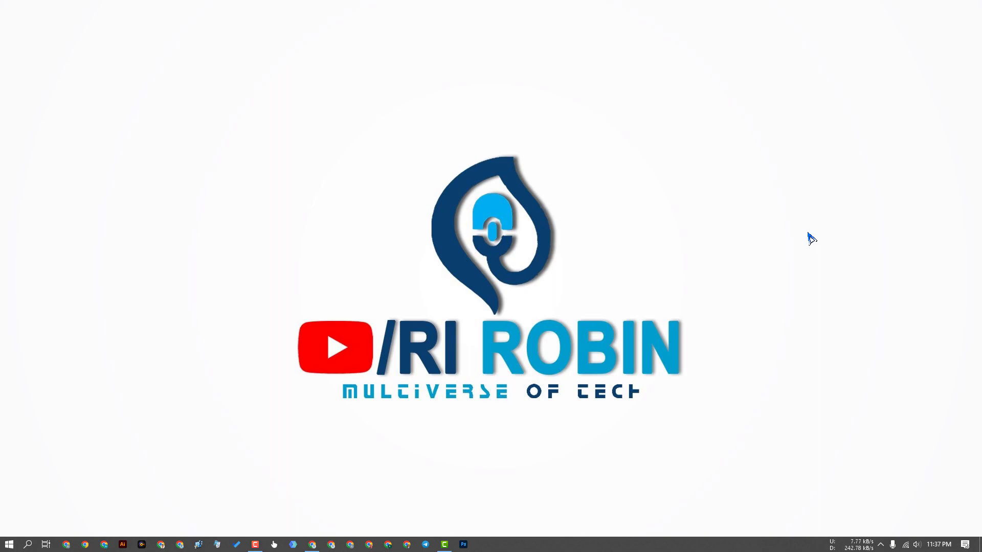
- Switch to Chrome and look through the uploads, playlists and software tutorial sections on the YouTube channel's home page
left_click(312, 543)
scroll(923, 282, "down", 1)
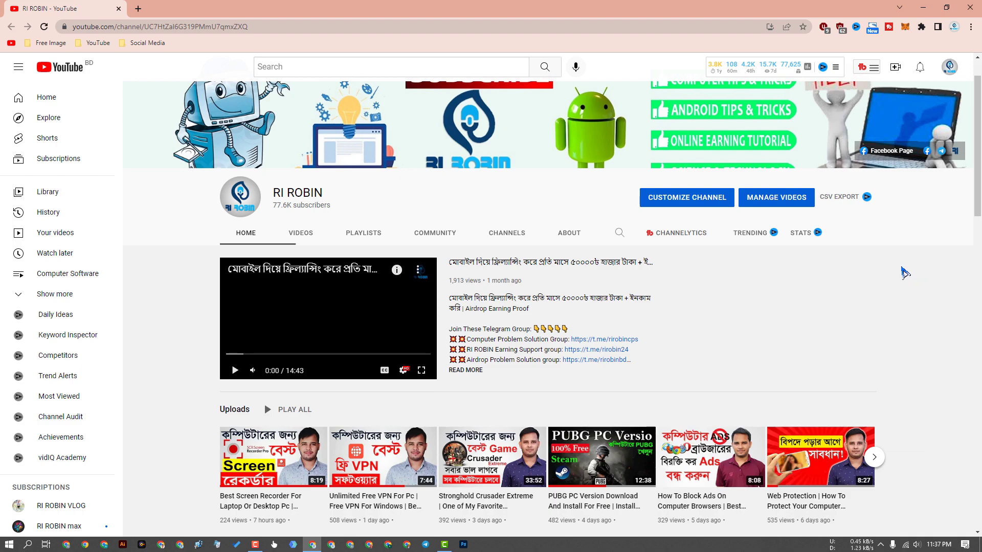
scroll(914, 274, "down", 4)
scroll(901, 263, "down", 2)
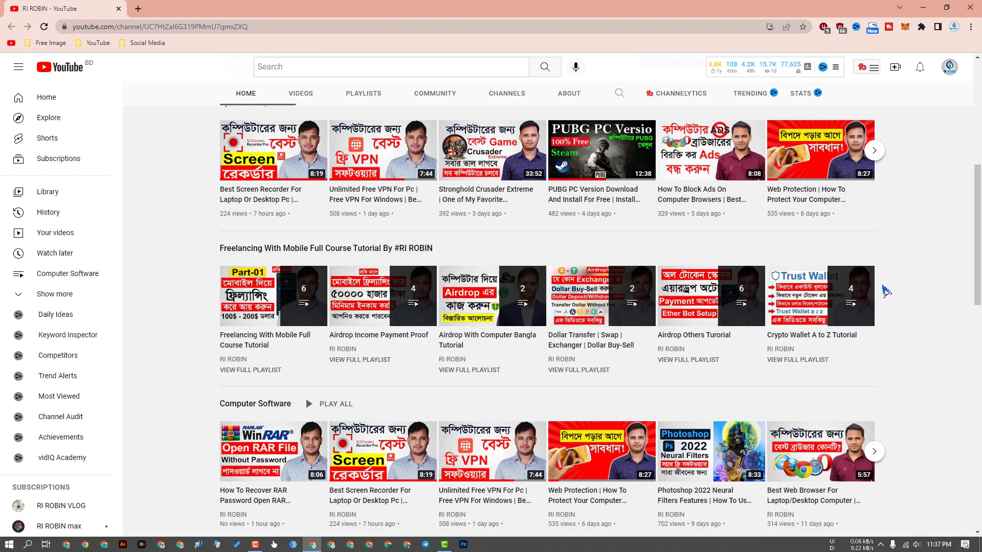
scroll(882, 289, "down", 8)
scroll(882, 289, "up", 4)
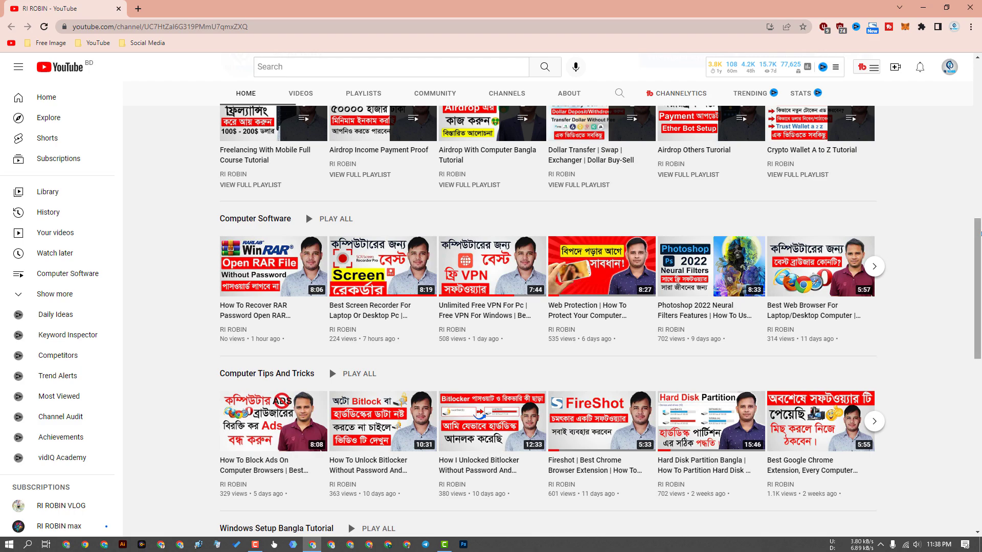
scroll(955, 223, "down", 2)
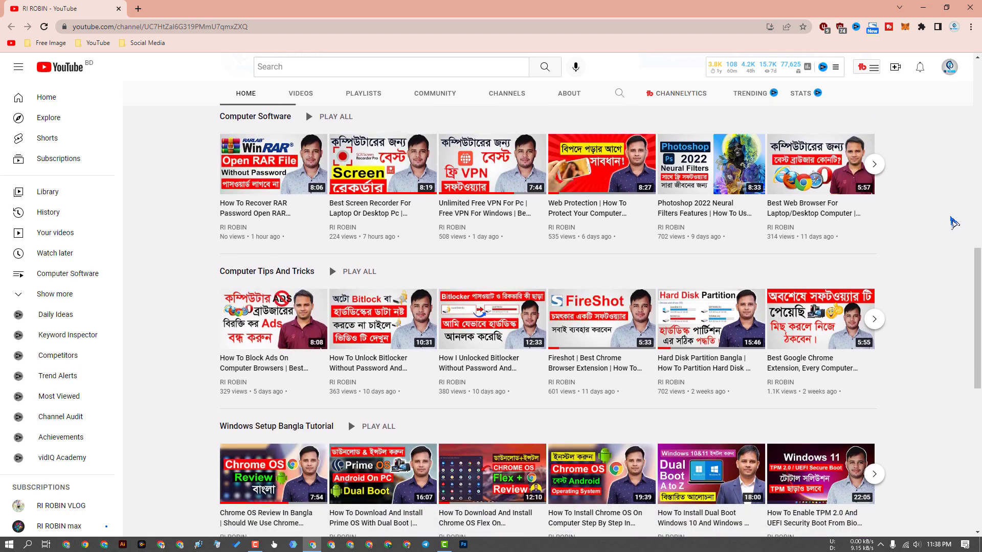
scroll(954, 221, "up", 5)
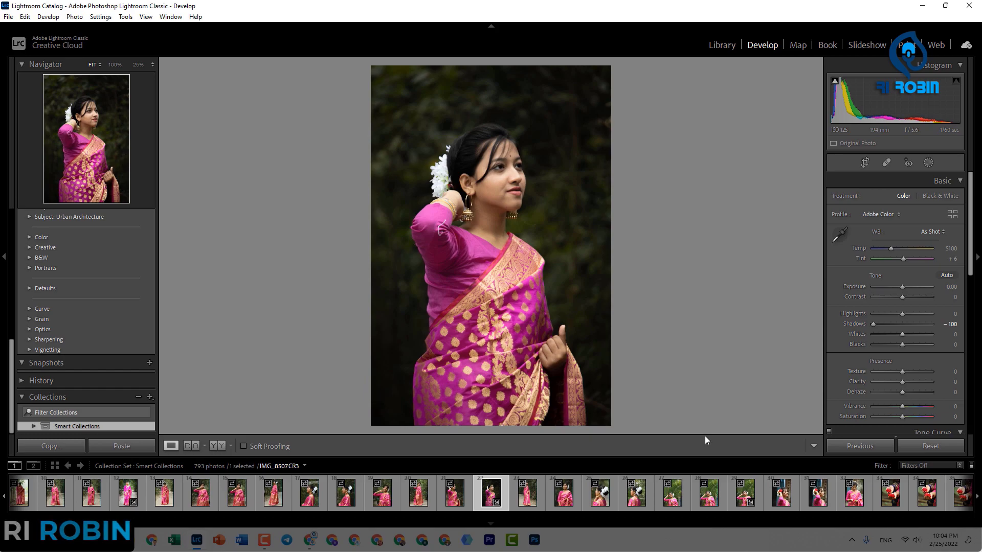
- Look at the photo import sources in the Library module, down to the Canon 90D folder on drive K:, and leave without importing
left_click(726, 45)
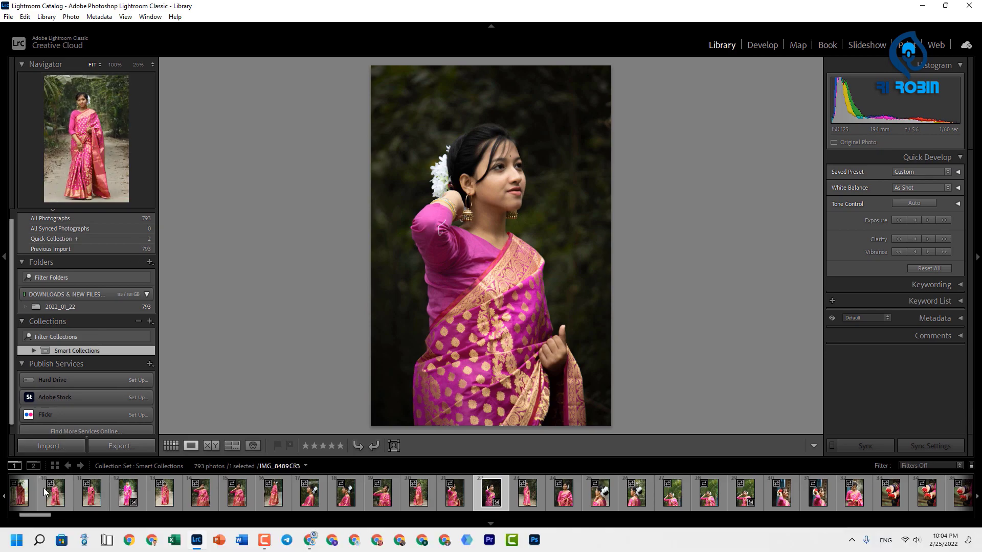
left_click(48, 446)
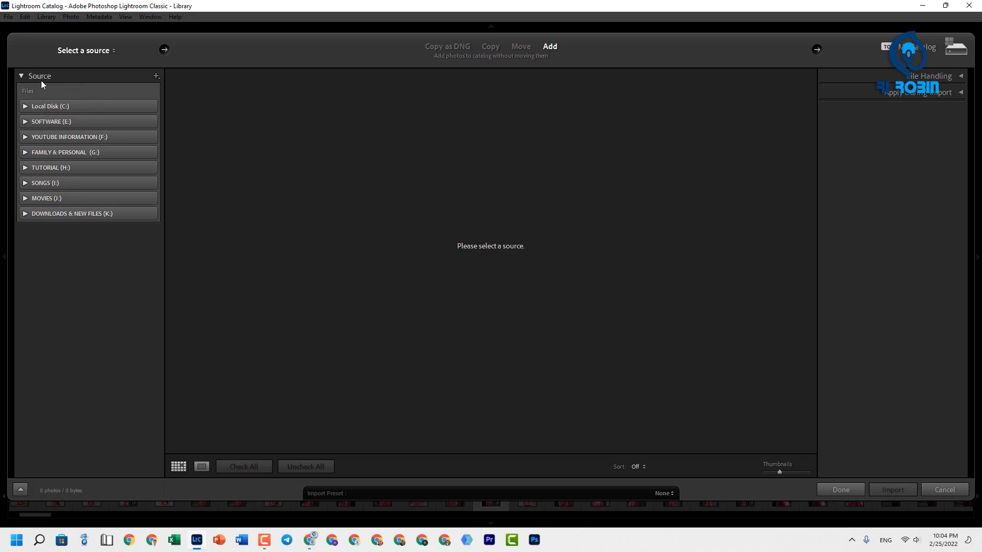
left_click(24, 212)
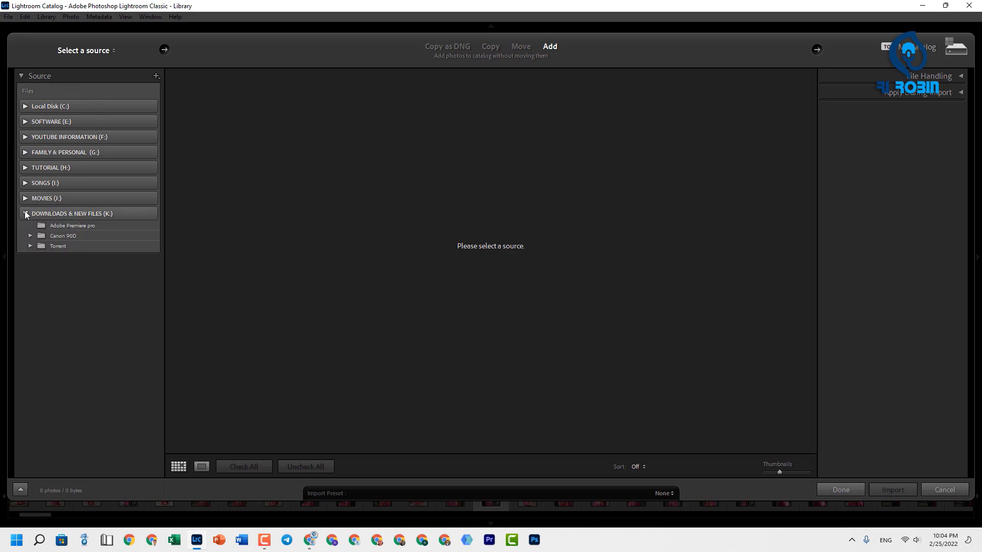
left_click(30, 236)
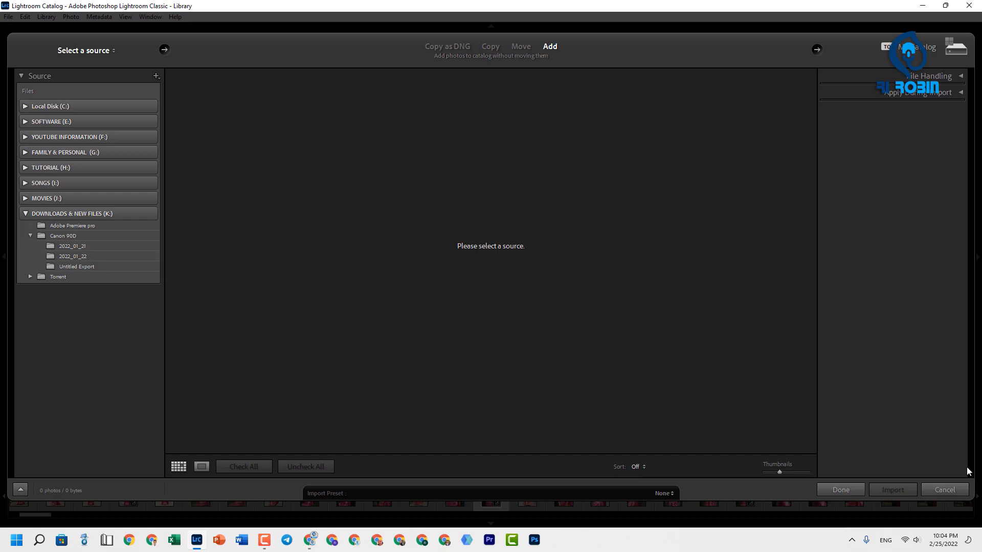
left_click(954, 487)
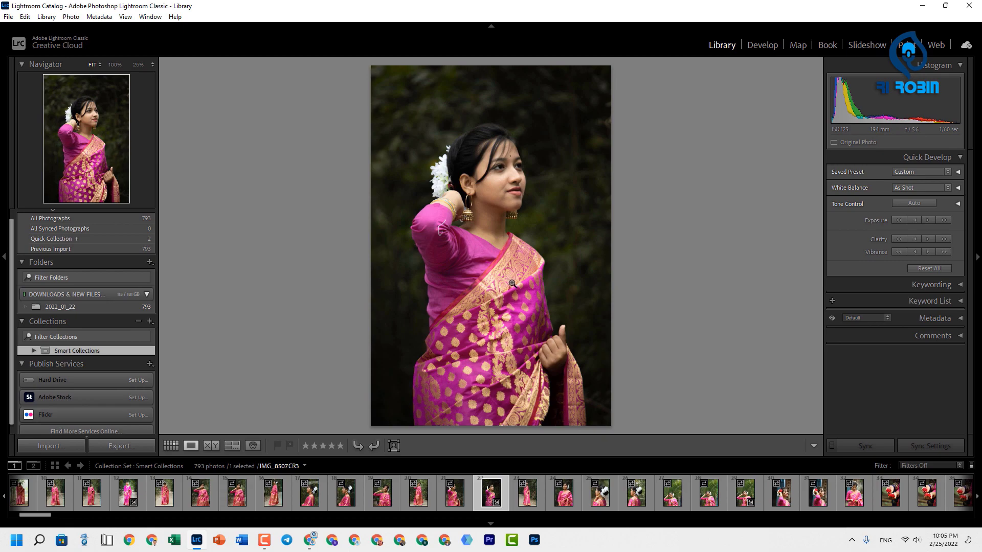
- Crop the portrait IMG_8507.CR3 in the Develop module, trimming strips off its top and bottom edges
left_click(766, 49)
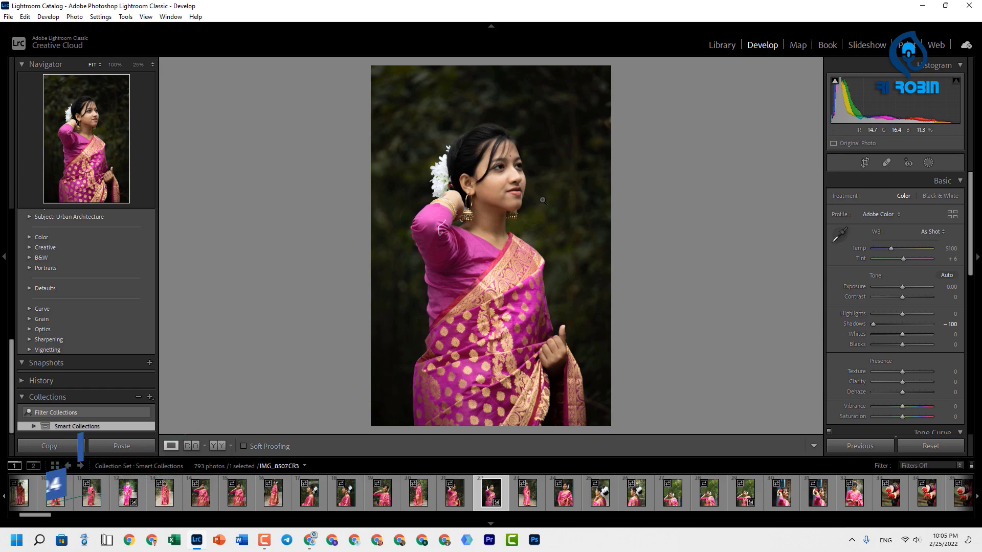
left_click(865, 163)
left_click_drag(494, 64, 495, 80)
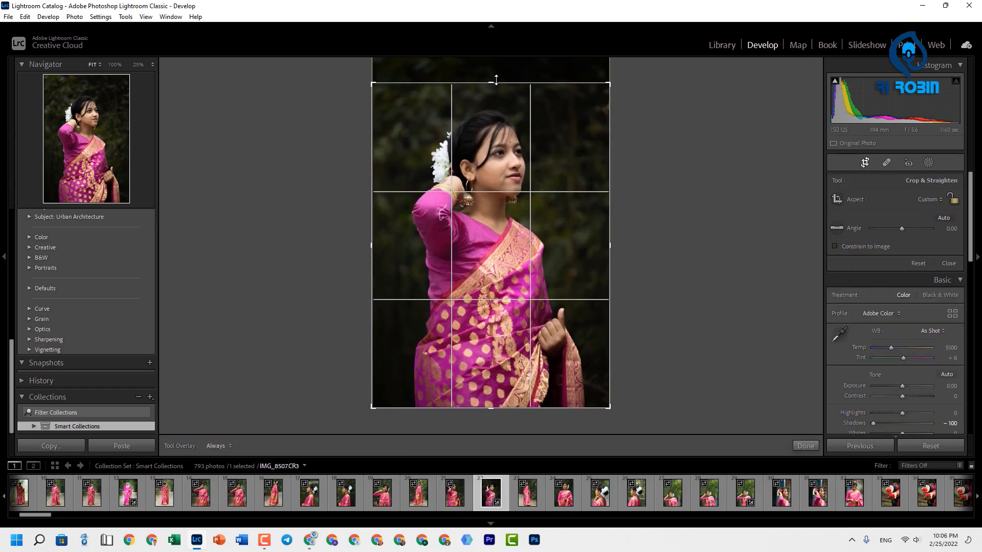
left_click_drag(502, 408, 486, 399)
left_click_drag(491, 92, 491, 88)
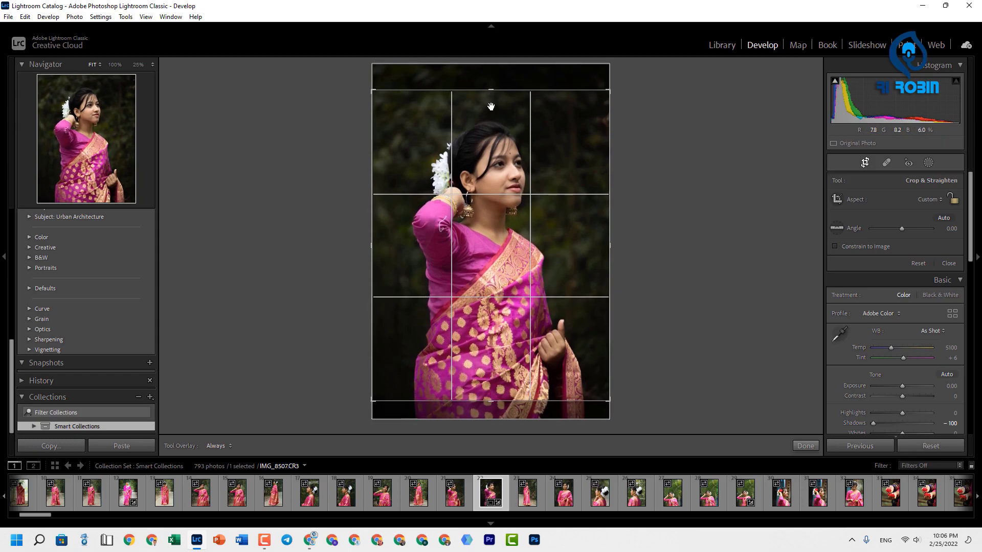
key("Return")
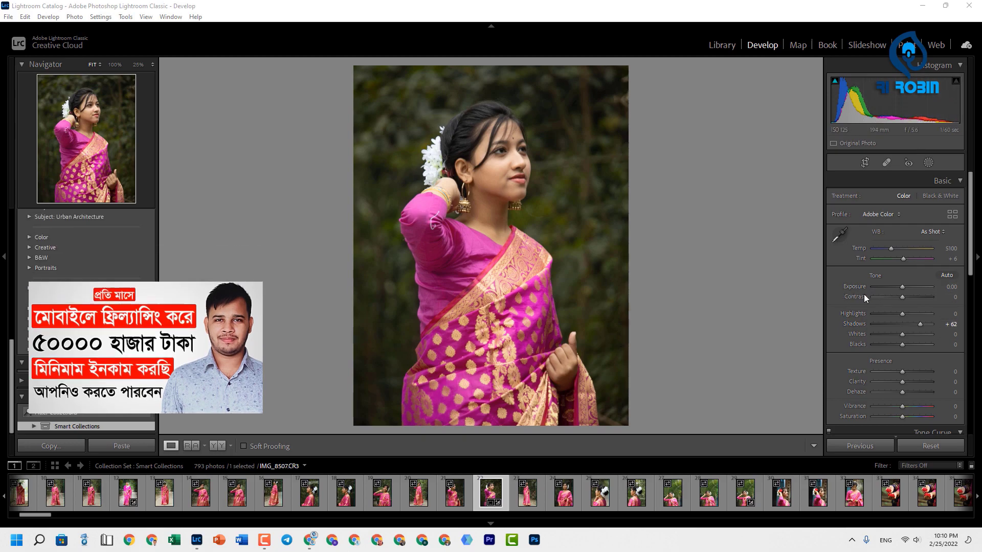
- Set the portrait's Exposure to +0.79 and its Contrast to +25
mouse_move(902, 286)
left_mouse_down()
mouse_move(932, 286)
mouse_move(890, 287)
mouse_move(916, 288)
mouse_move(901, 287)
left_mouse_up()
double_click(902, 288)
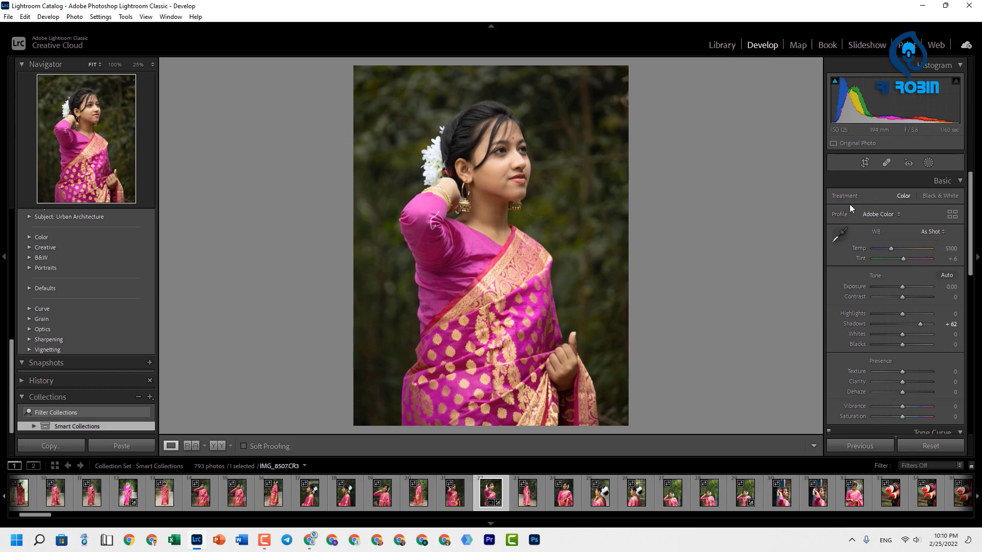
left_click_drag(970, 203, 969, 204)
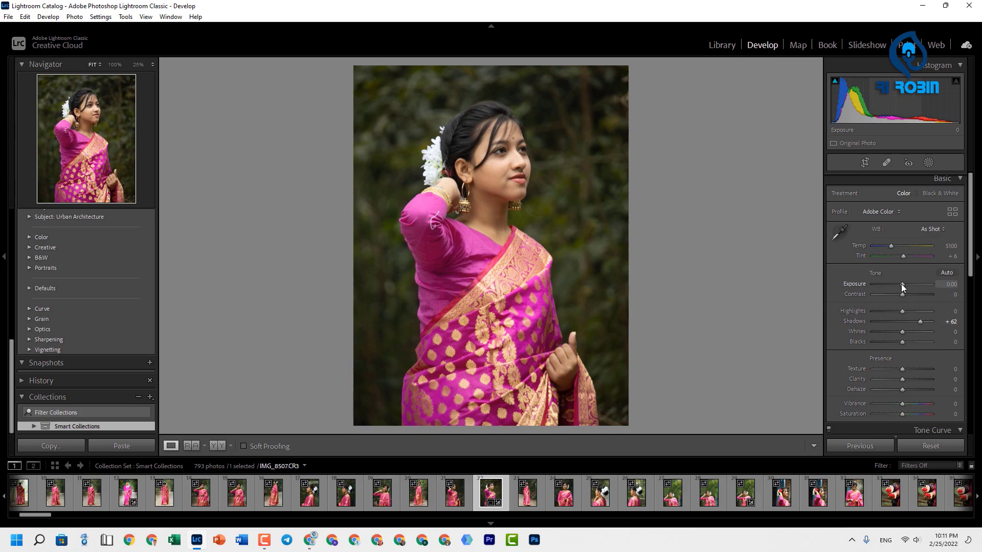
left_click_drag(901, 284, 903, 284)
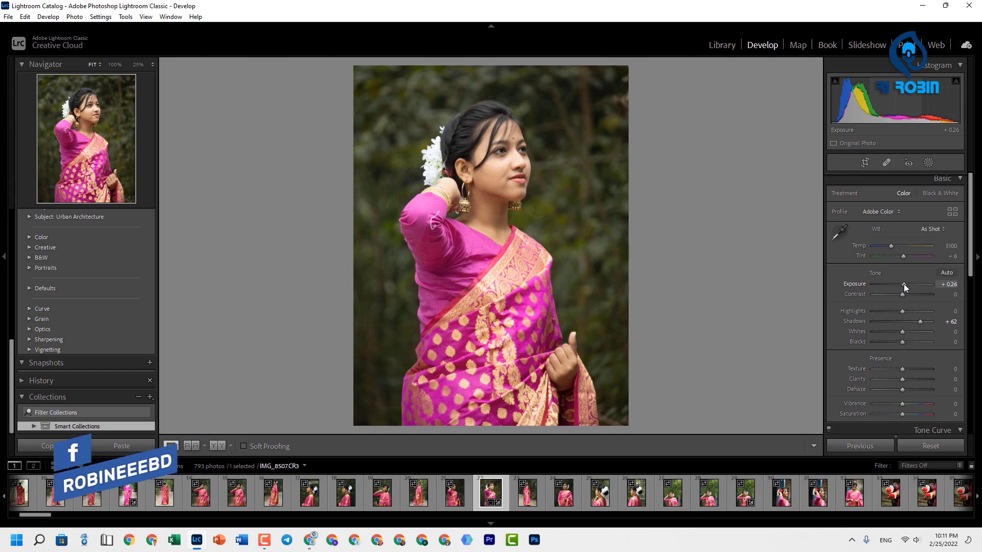
mouse_move(903, 284)
left_mouse_down()
mouse_move(898, 294)
mouse_move(912, 295)
left_mouse_up()
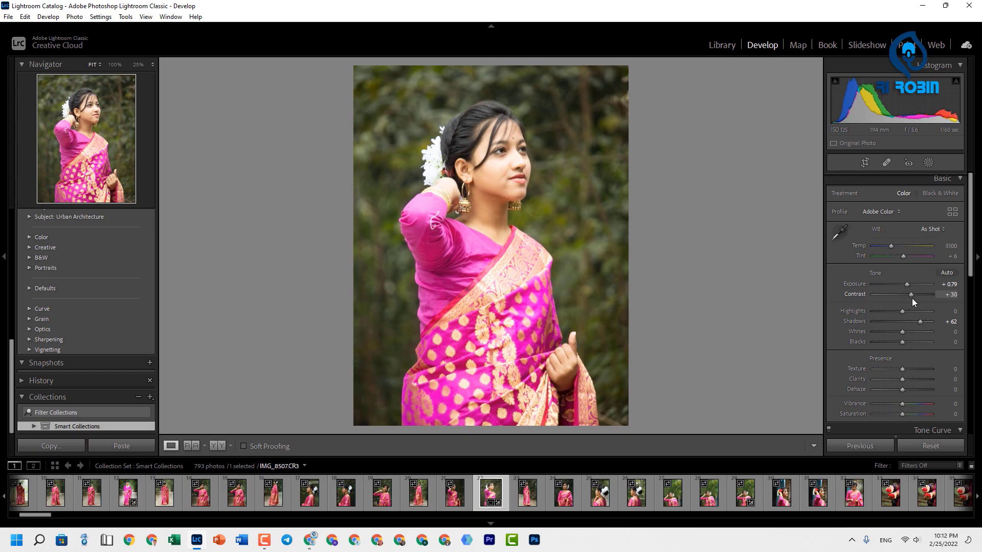
left_click_drag(912, 299, 909, 298)
- Set the white balance Temp to 4456 and Tint to +37, and check the face close up
mouse_move(891, 247)
left_mouse_down()
mouse_move(927, 248)
mouse_move(884, 250)
left_mouse_up()
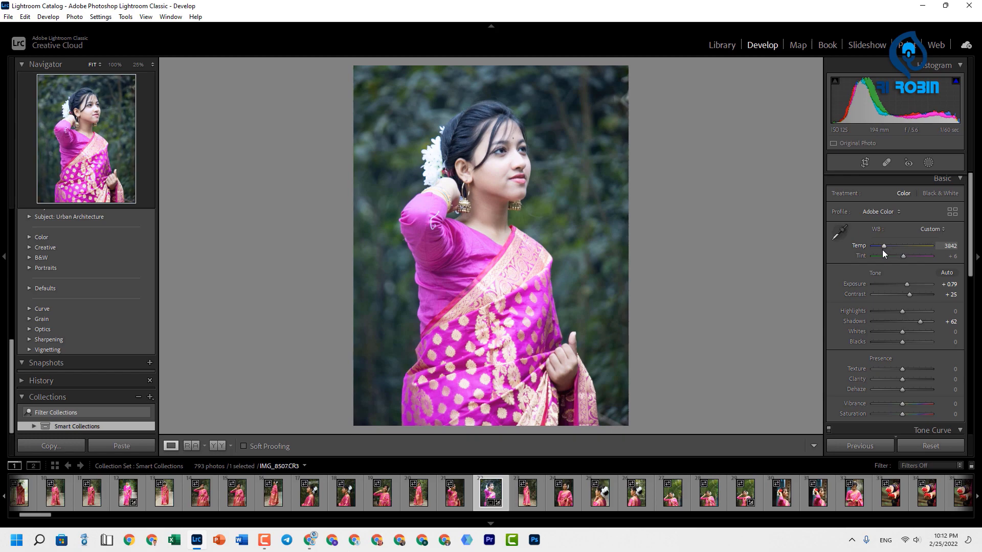
left_click_drag(882, 249, 886, 247)
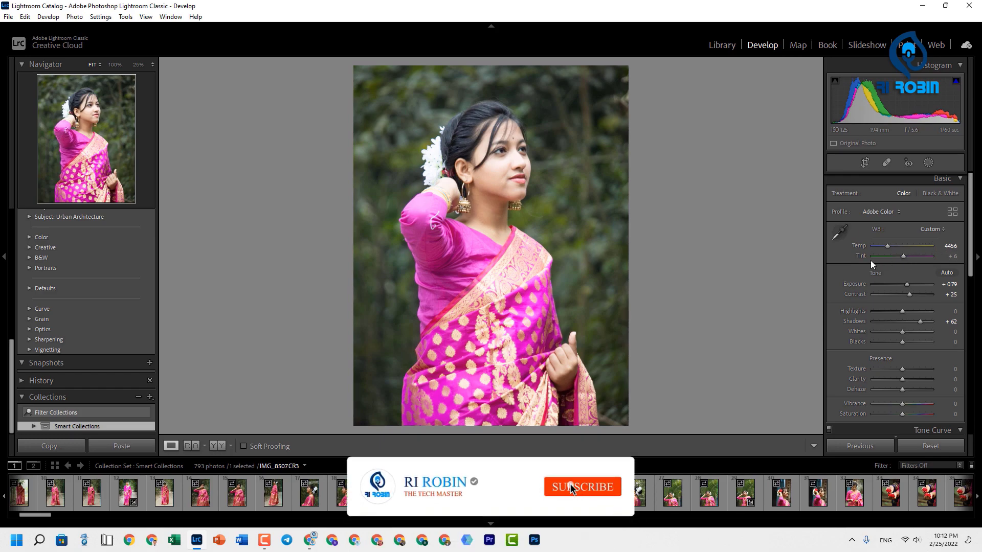
left_click_drag(903, 256, 909, 255)
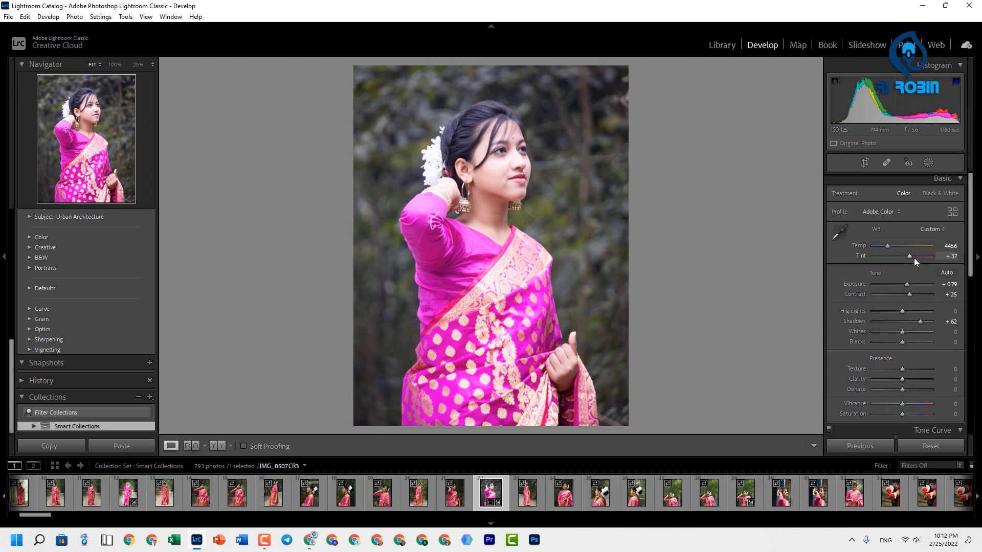
left_click(522, 159)
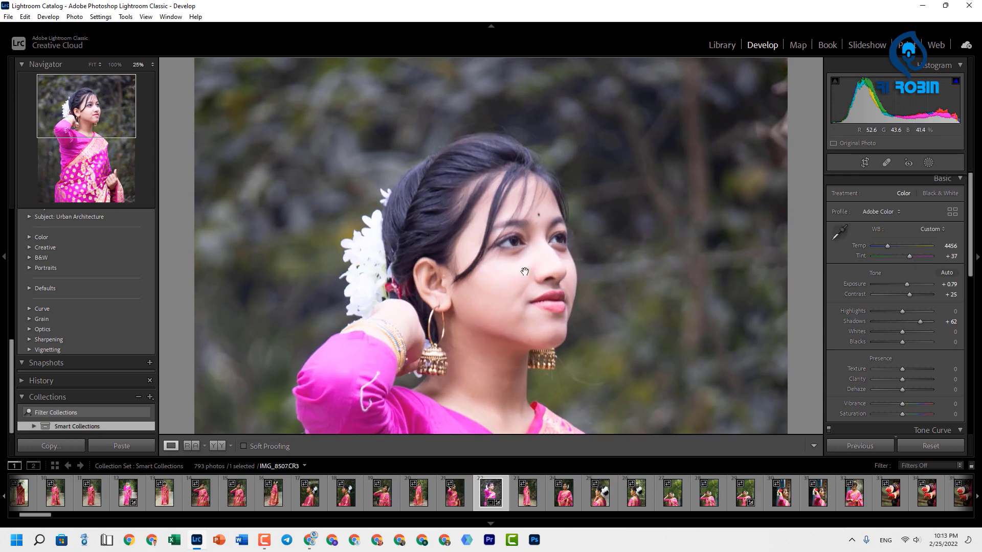
left_click(527, 254)
- Set the tone values to Highlights −14, Shadows +68, Whites −14 and Blacks −12
scroll(894, 257, "down", 3)
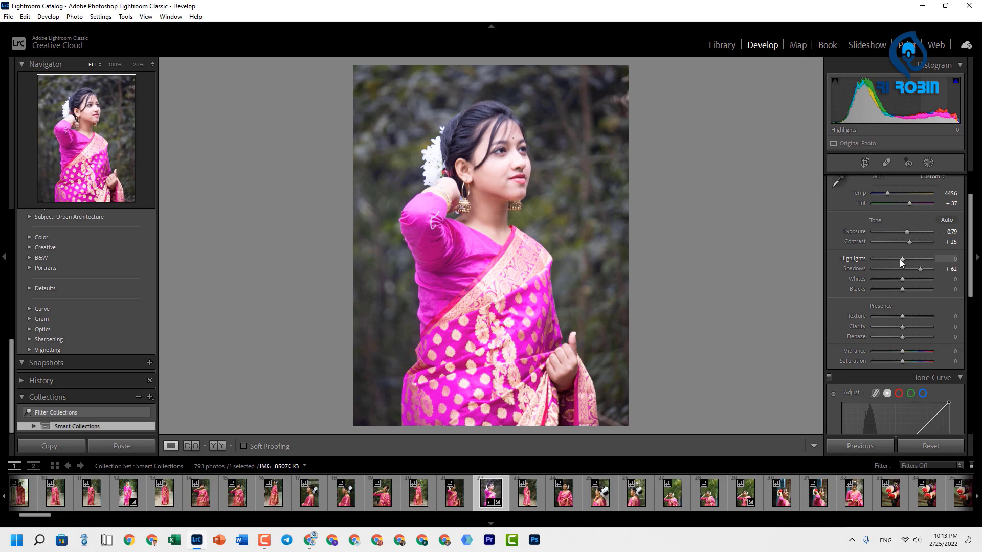
mouse_move(901, 259)
left_mouse_down()
mouse_move(938, 259)
mouse_move(896, 257)
left_mouse_up()
left_click_drag(894, 260, 896, 259)
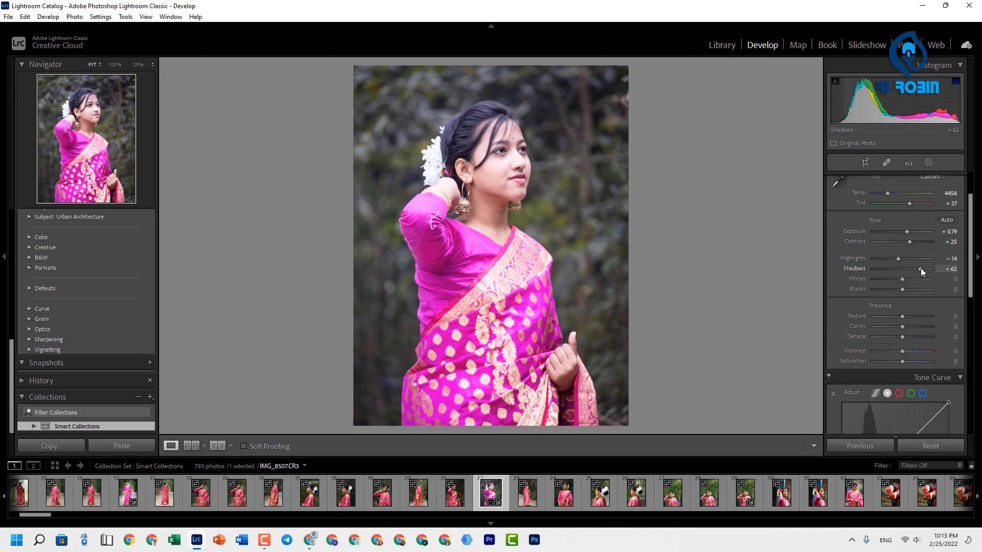
left_click_drag(920, 269, 898, 290)
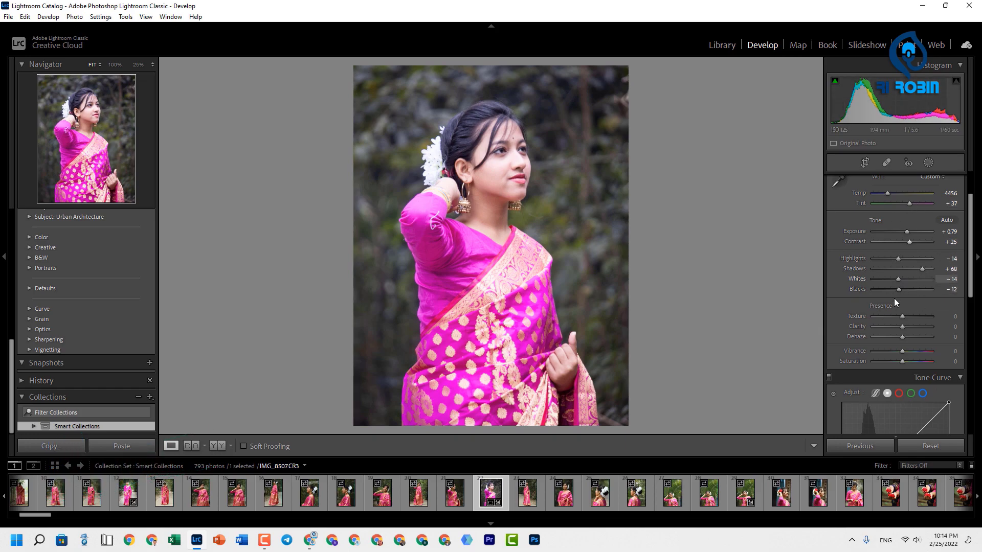
- Set Texture to −30, Clarity to −4 and Dehaze to +12, checking the effect on the face close up
scroll(915, 250, "down", 2)
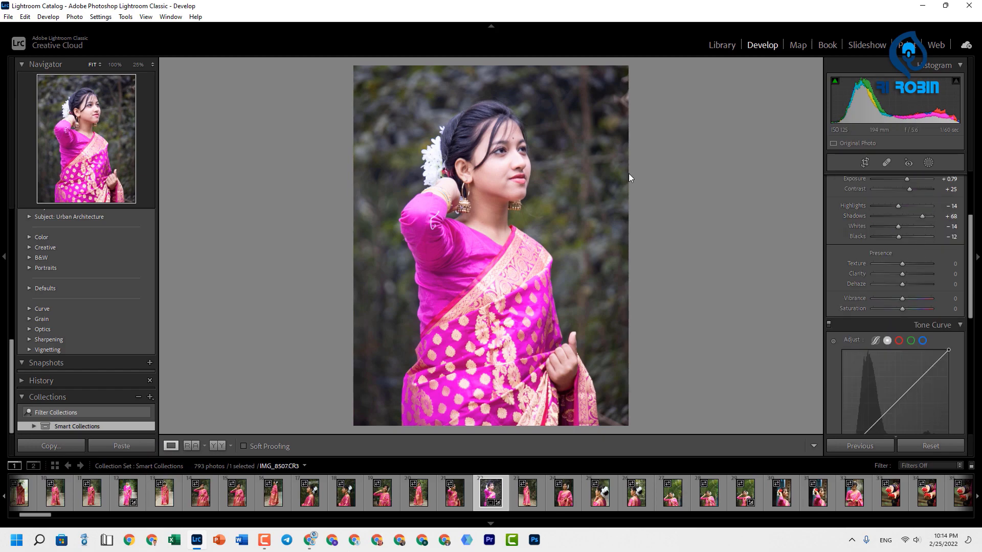
scroll(941, 271, "down", 2)
scroll(947, 275, "up", 2)
mouse_move(903, 264)
left_mouse_down()
mouse_move(888, 266)
mouse_move(918, 278)
mouse_move(901, 276)
left_mouse_up()
key("z")
key("z")
left_click(493, 184)
left_click(493, 184)
scroll(901, 255, "down", 1)
left_click_drag(902, 232, 905, 232)
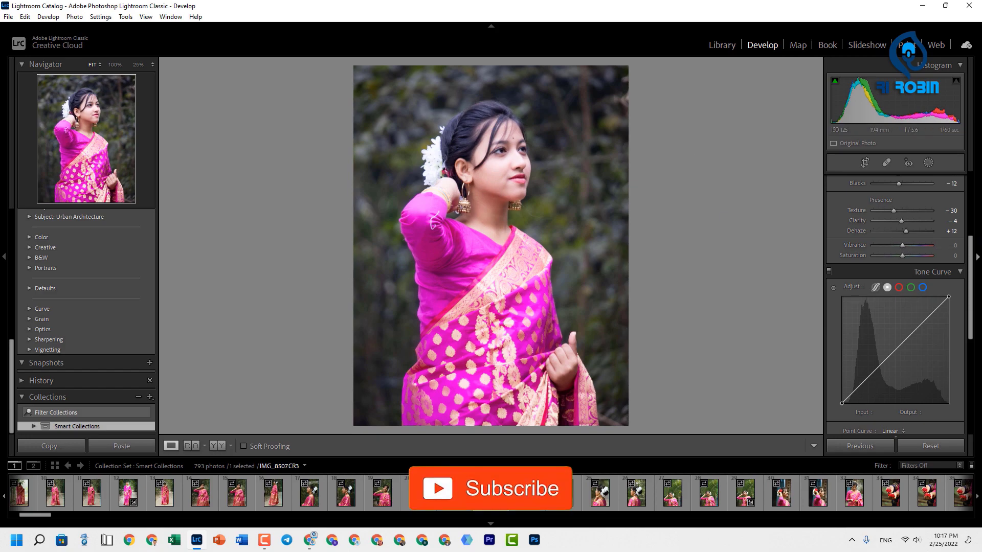
- Set the portrait's Vibrance and Saturation to +5 each
left_click_drag(903, 246, 922, 259)
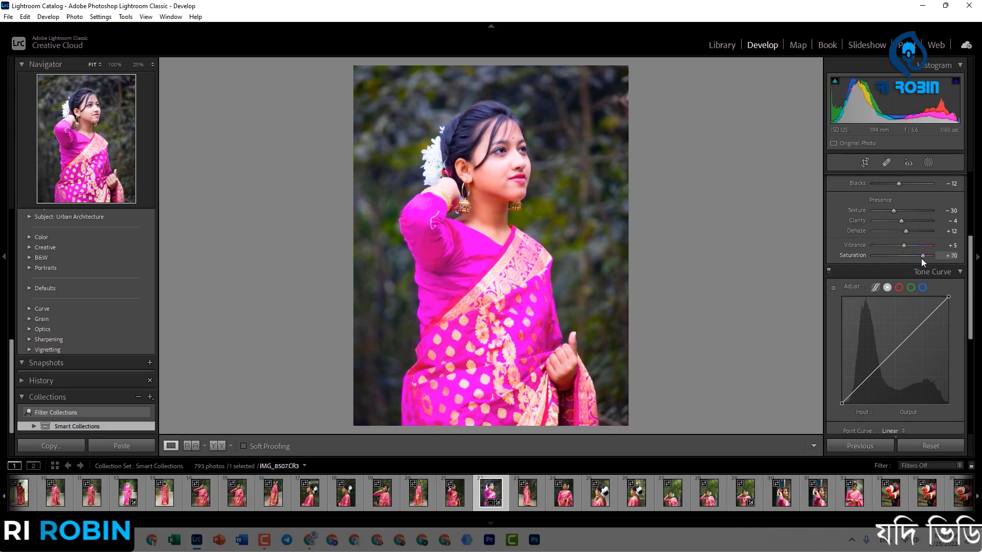
double_click(921, 259)
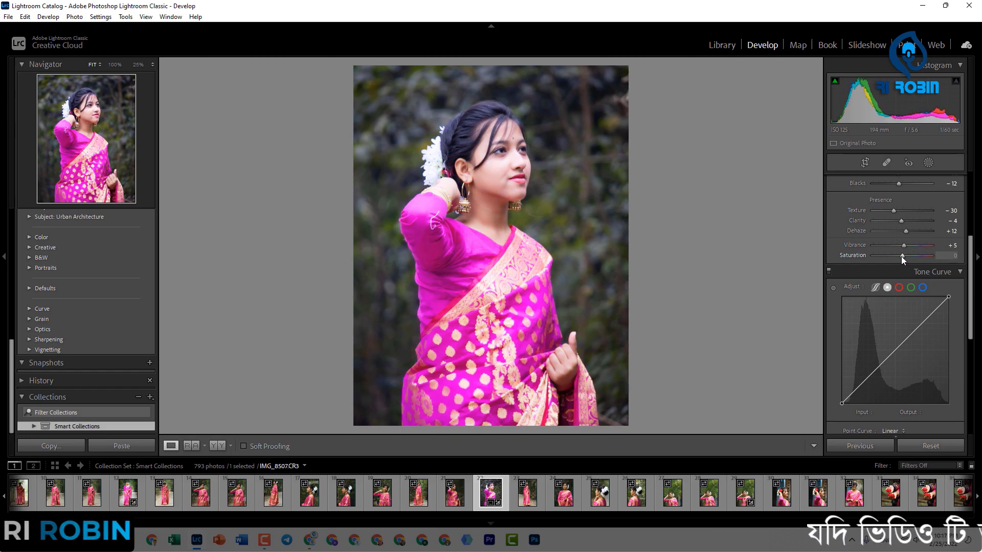
left_click_drag(905, 255, 903, 255)
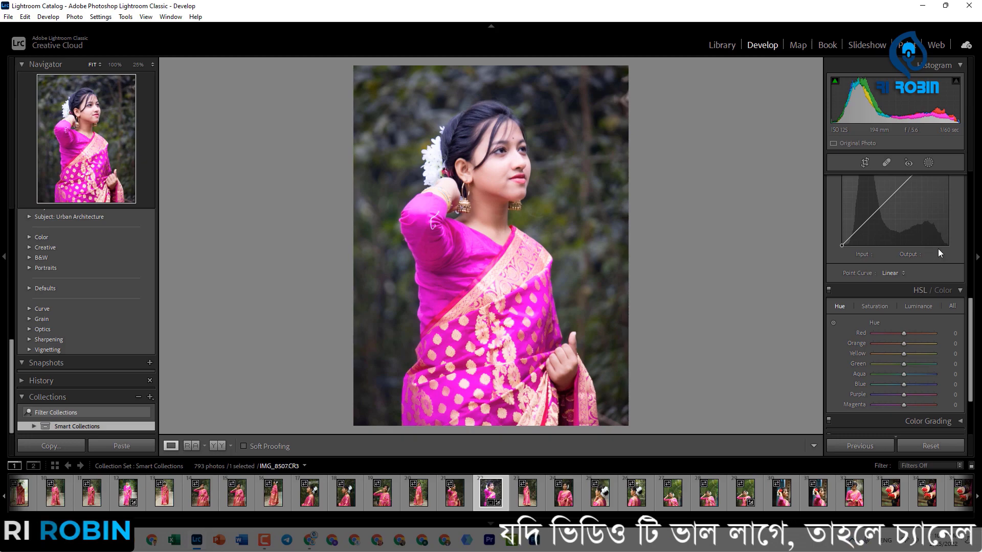
- Try adjusting the green channel's tone curve at the upper midtones and display the red channel's curve
scroll(887, 238, "up", 2)
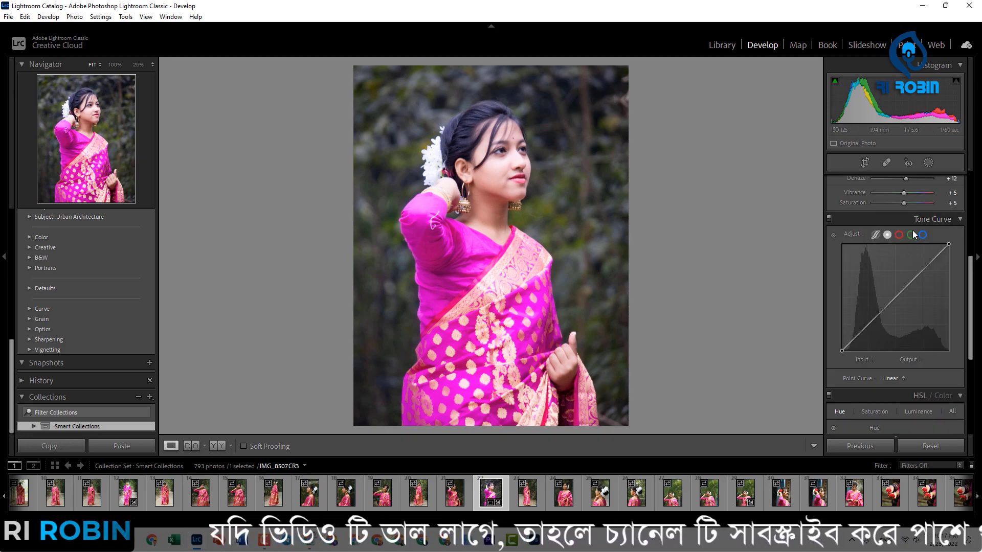
mouse_move(973, 291)
left_mouse_down()
mouse_move(971, 260)
mouse_move(976, 289)
left_mouse_up()
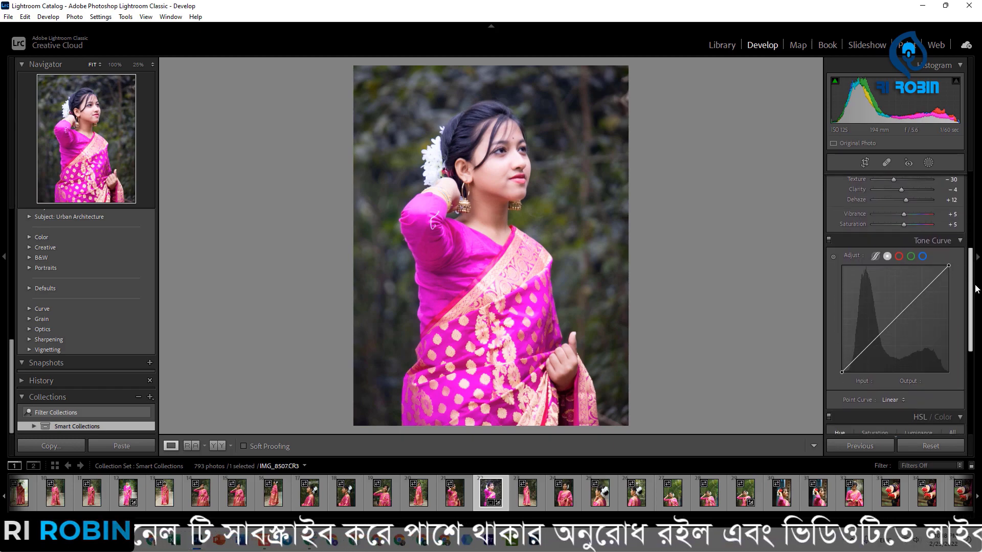
left_click(913, 257)
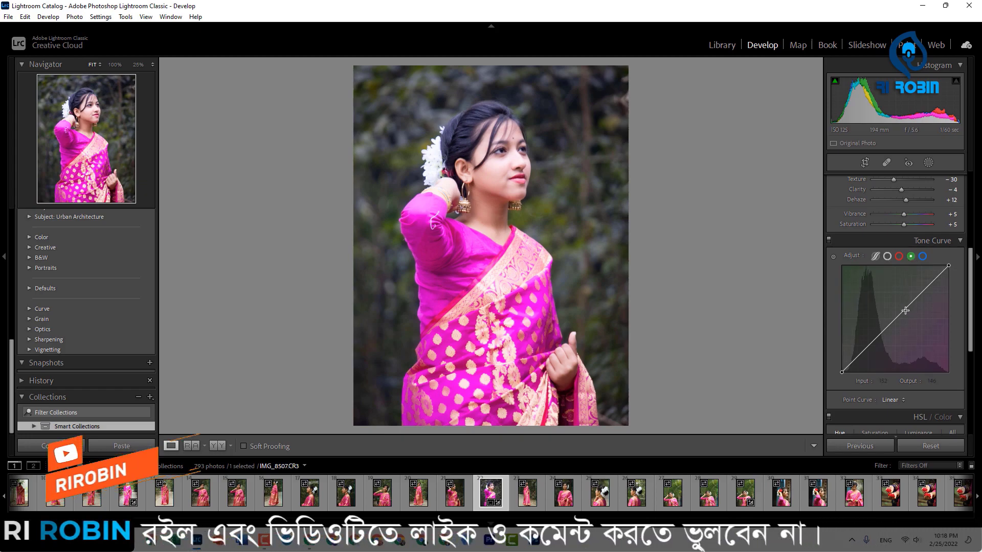
left_click_drag(908, 306, 904, 308)
left_click(899, 256)
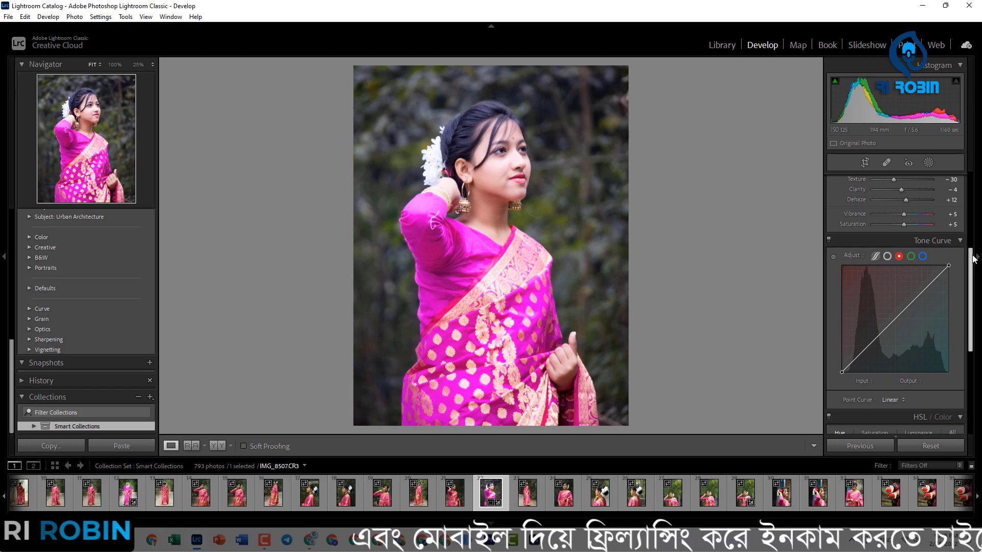
- Shift the Green hue to +57 in the HSL adjustments
left_click_drag(973, 255, 972, 352)
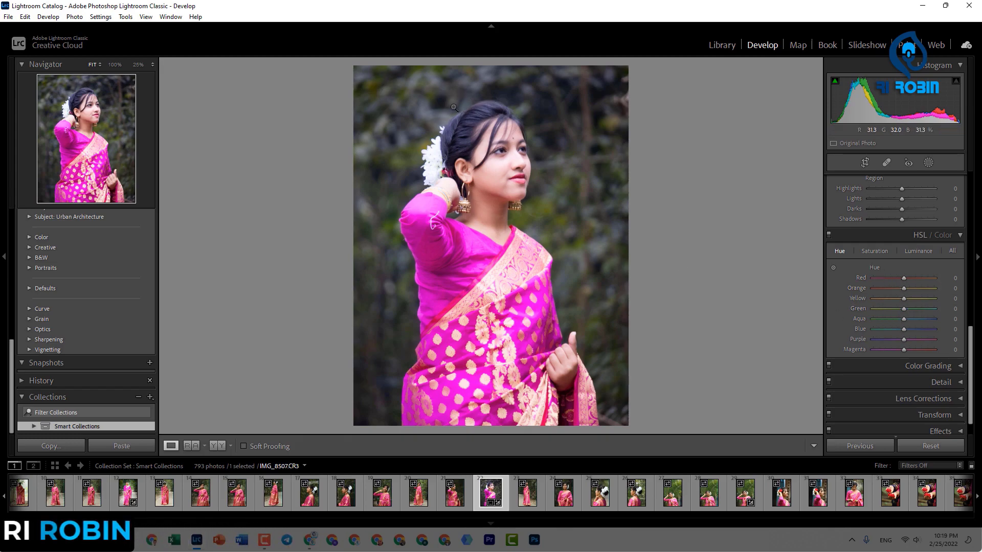
left_click(904, 308)
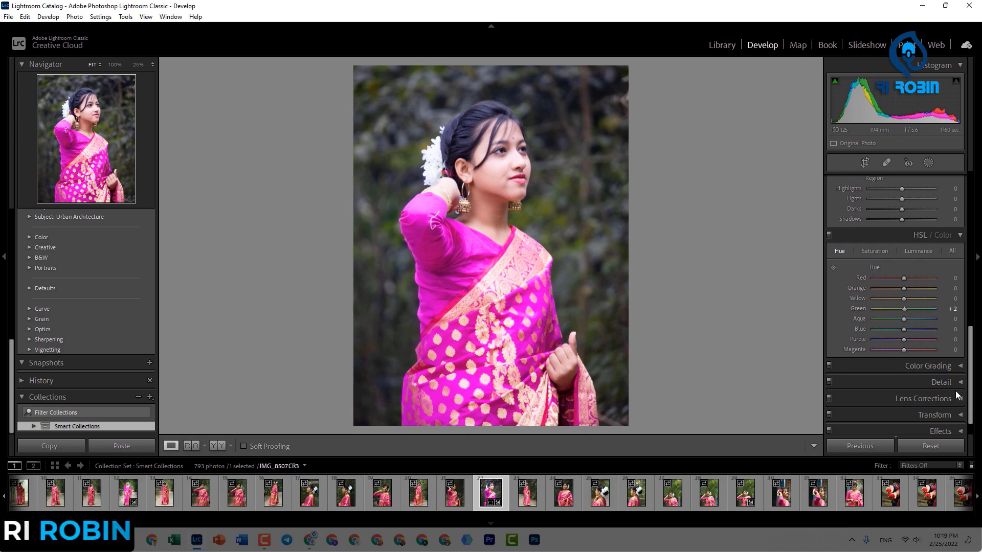
left_click_drag(905, 308, 920, 312)
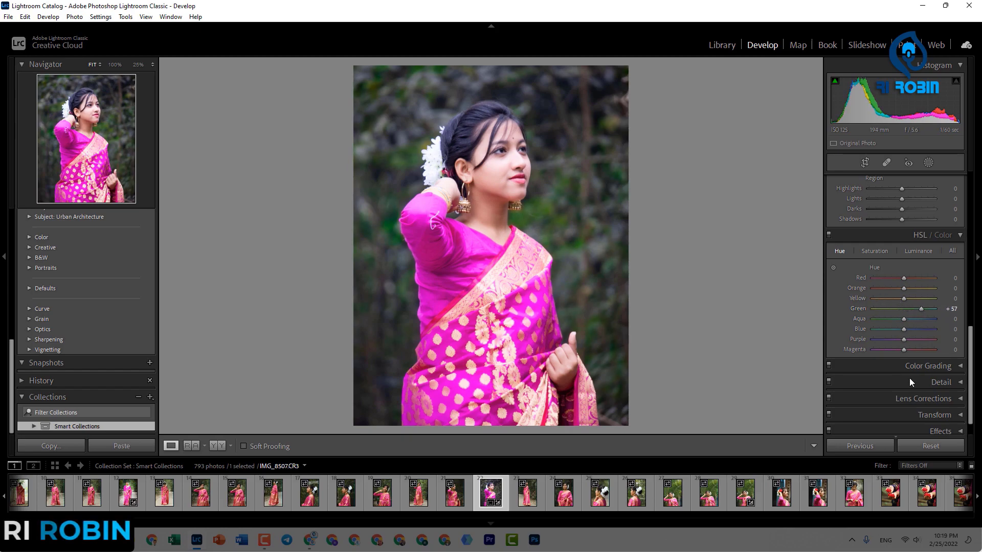
- Set the HSL luminance values to Yellow −3, Green +35, Blue −27 and Purple −22, checking the portrait close up
left_click(915, 250)
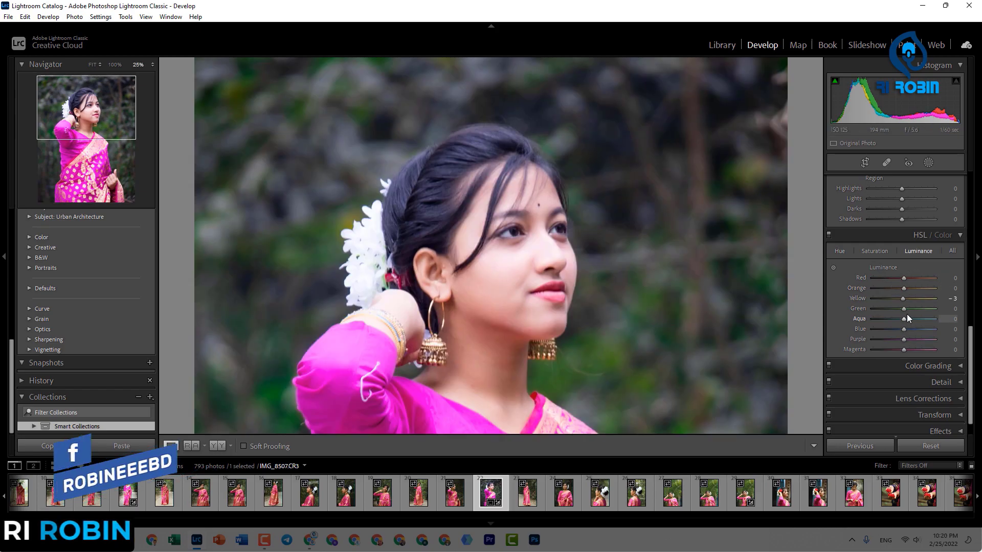
left_click_drag(905, 309, 894, 330)
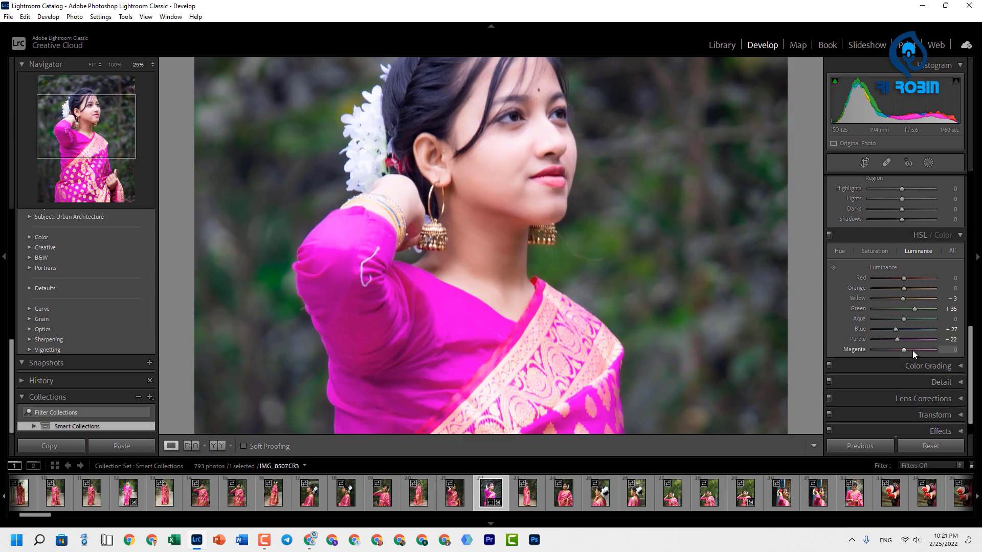
left_click(549, 193)
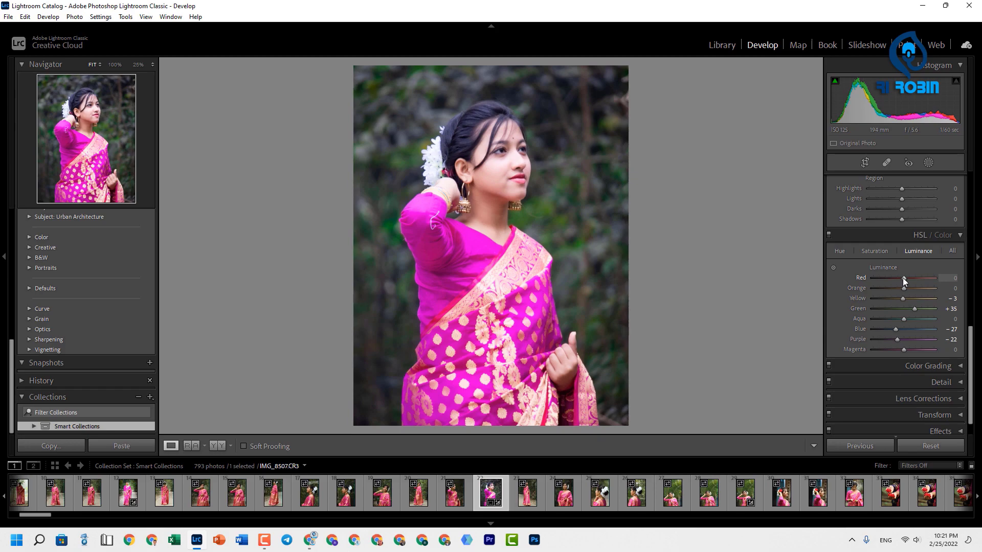
- Try the Red luminance at +100 and reset it to 0
left_click_drag(904, 278, 944, 280)
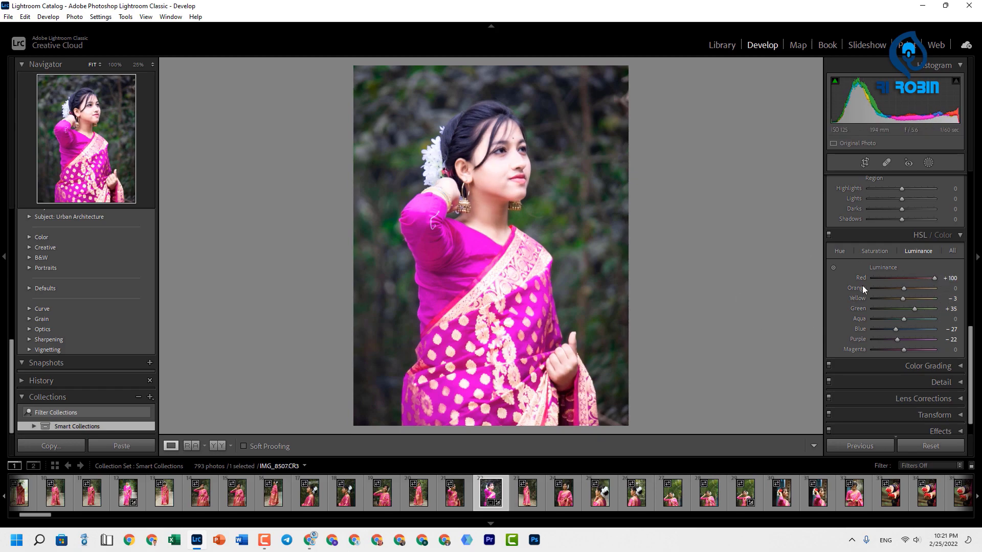
double_click(934, 278)
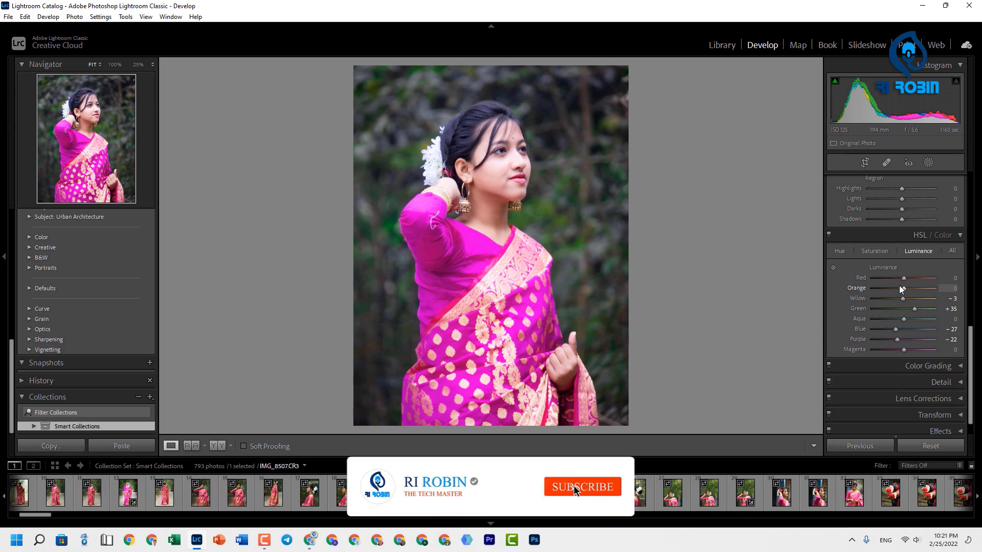
- Look through the HSL saturation, Color Grading, and Detail sharpening and noise reduction settings
left_click(874, 251)
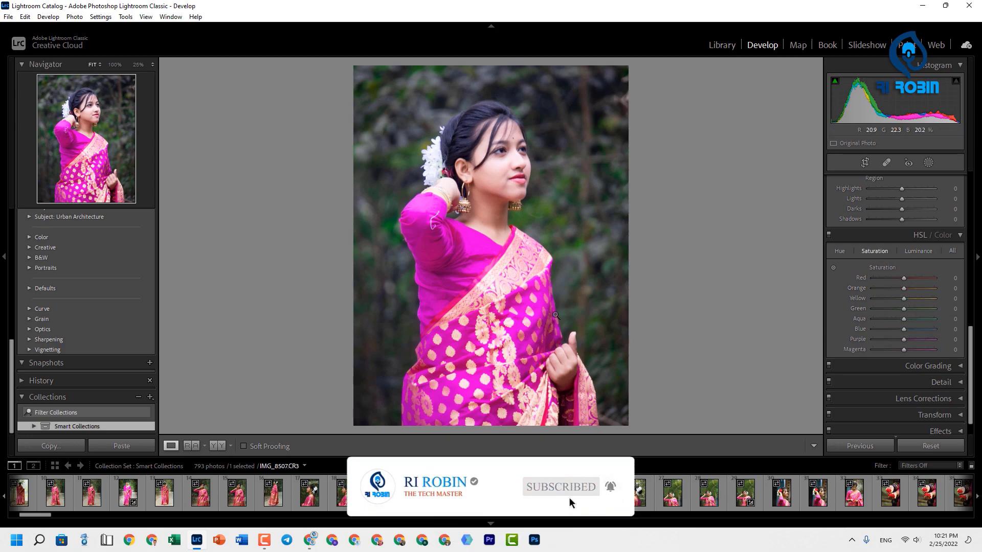
left_click(928, 366)
scroll(952, 293, "up", 3)
left_click(960, 300)
left_click(962, 353)
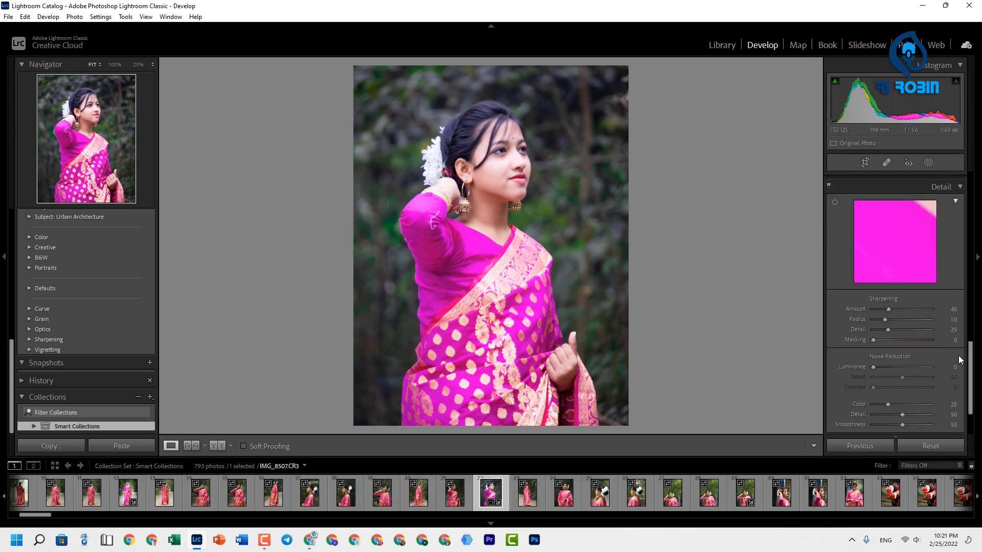
scroll(955, 204, "down", 3)
left_click(961, 382)
left_click(960, 228)
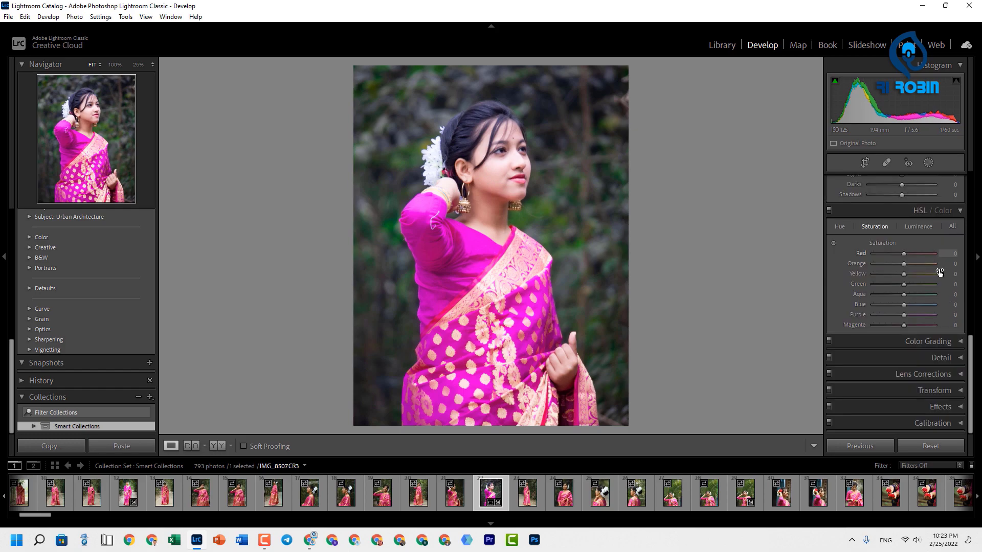
- Try a post-crop vignette with Amount −21, Midpoint 56, Roundness +32, Feather 52 and Highlights 33, and reset its Amount to 0
left_click(961, 407)
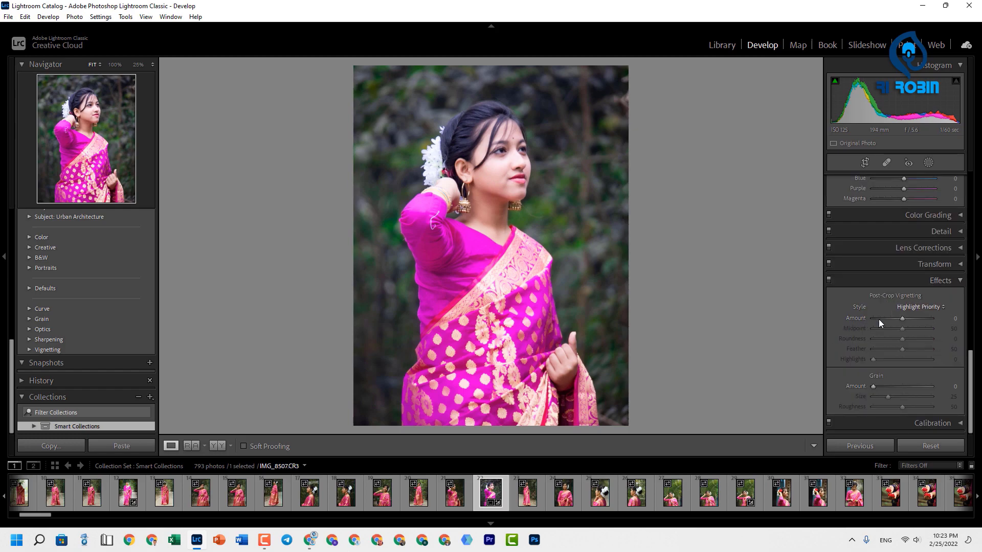
left_click_drag(900, 318, 891, 318)
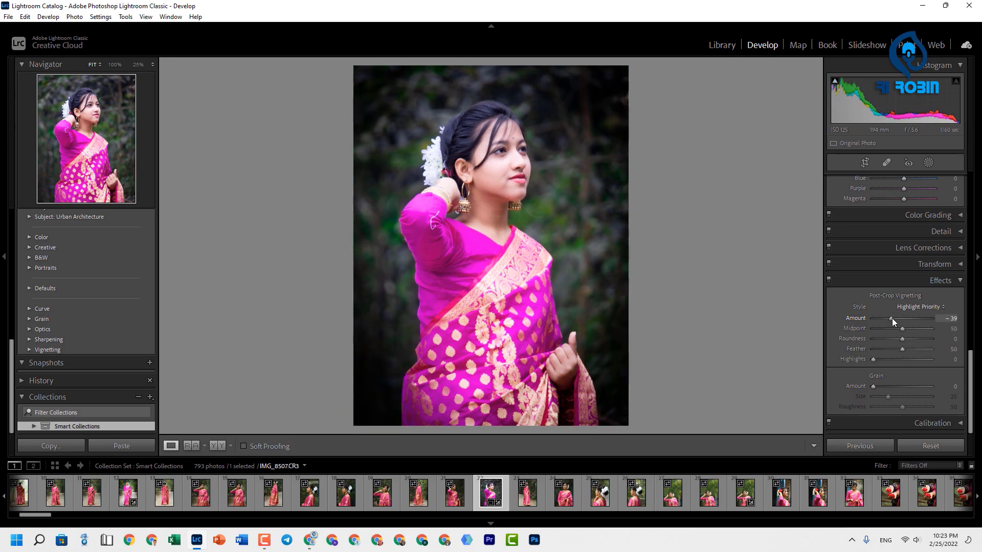
left_click_drag(891, 319, 903, 349)
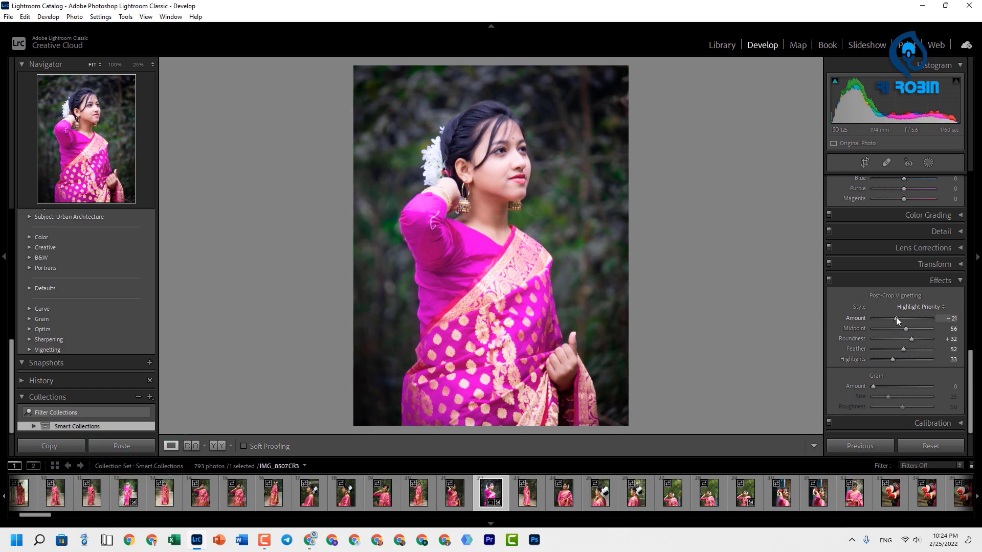
double_click(896, 320)
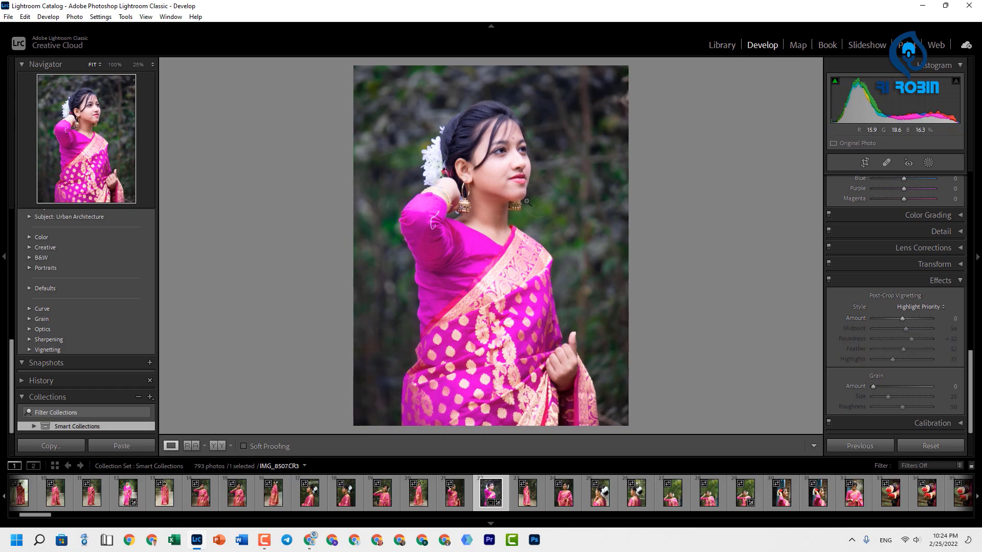
- Set the Calibration Shadows Tint to −56 and Red Primary Hue to +11, trying the Green Primary Hue and checking the face
left_click(928, 423)
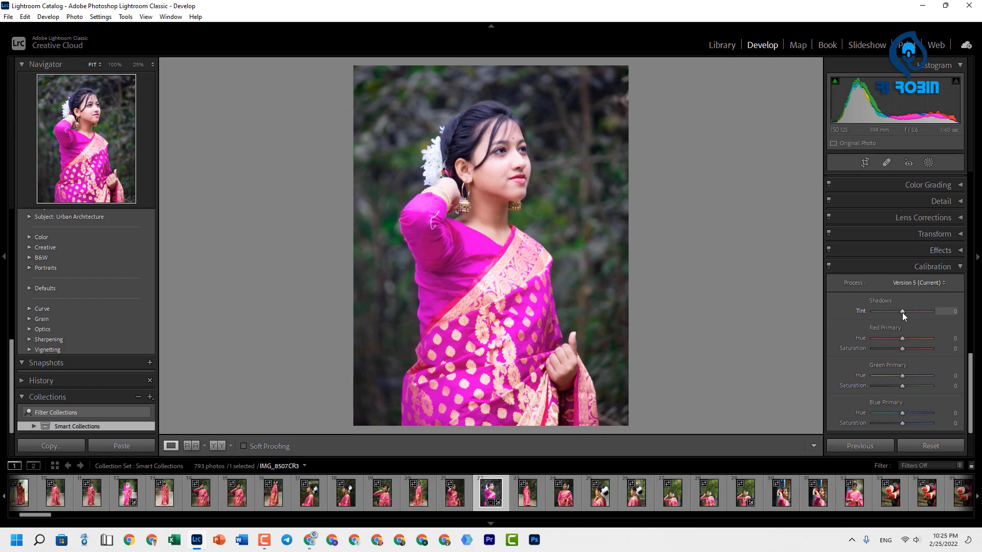
left_click_drag(901, 312, 882, 314)
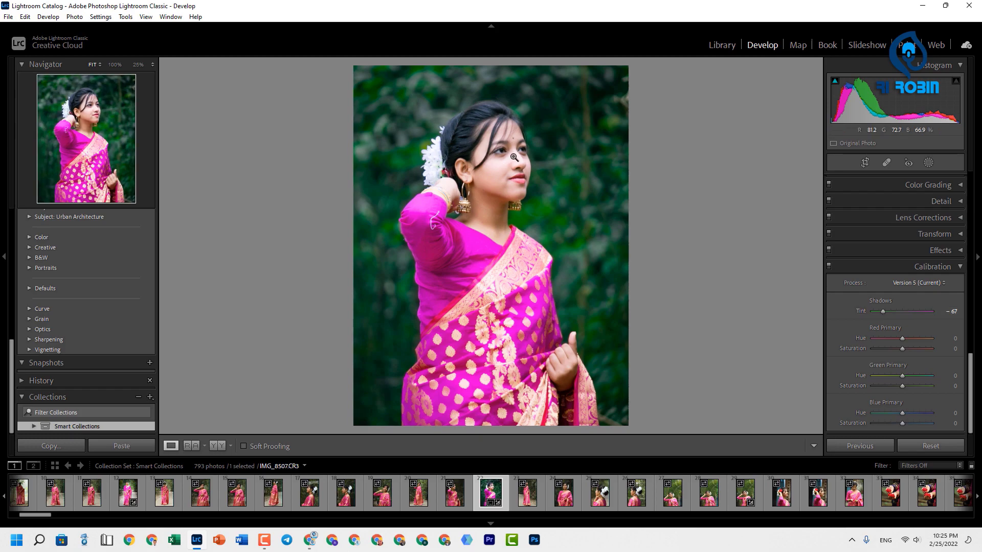
left_click_drag(883, 311, 906, 339)
left_click(901, 338)
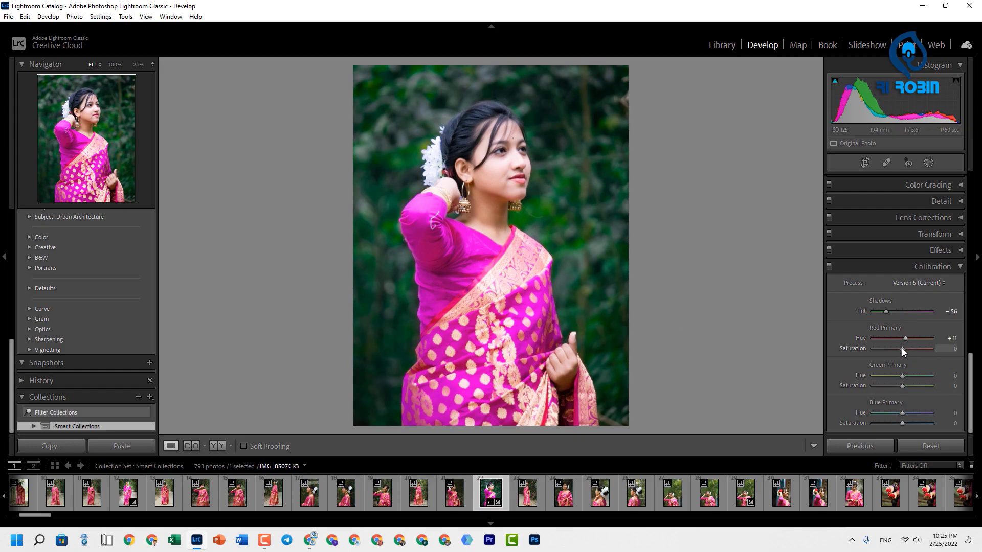
left_click_drag(902, 376, 824, 382)
left_click(478, 183)
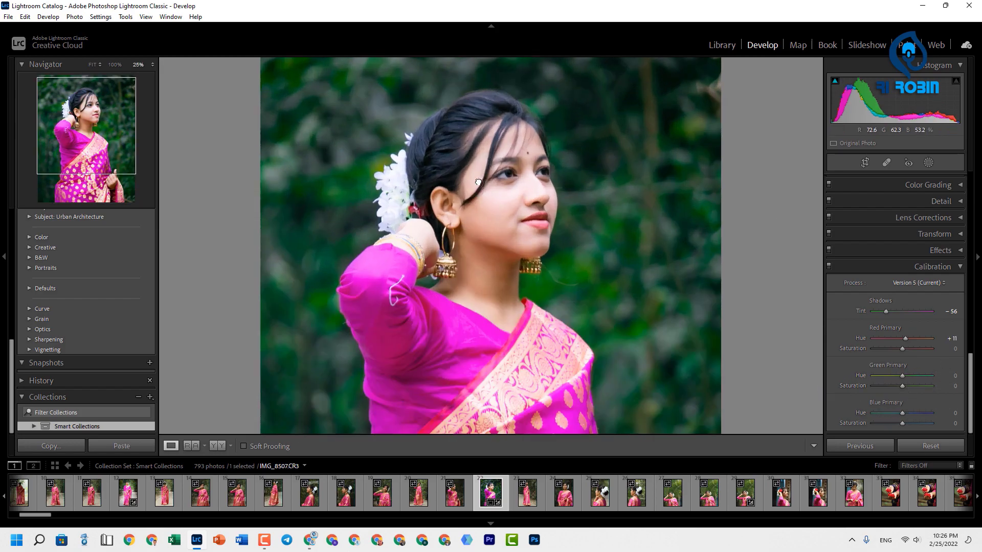
left_click(550, 182)
- Try to remove the dark dot on the forehead with Spot Removal, sampling clean skin slightly above it
key("Tab")
mouse_move(979, 312)
left_click_drag(970, 346, 972, 157)
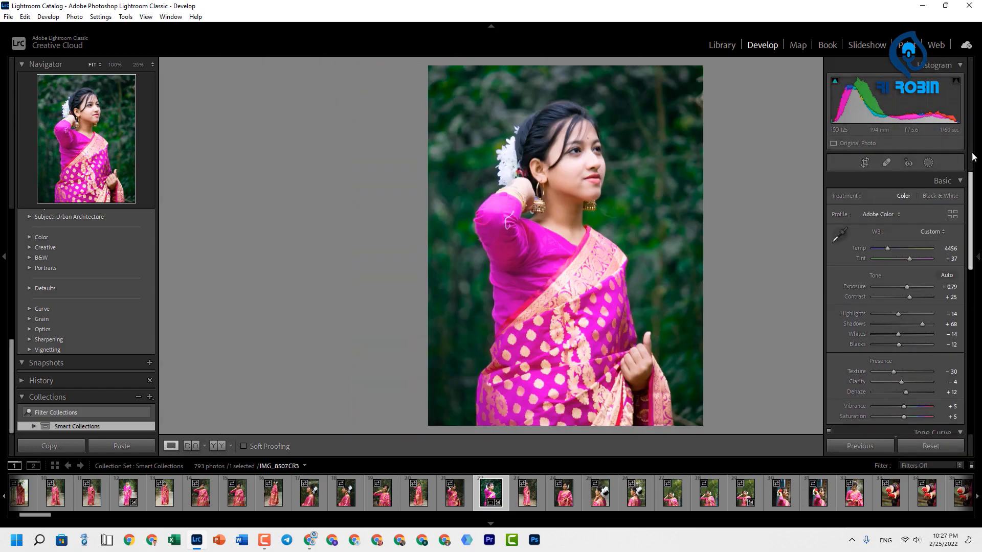
left_click(887, 162)
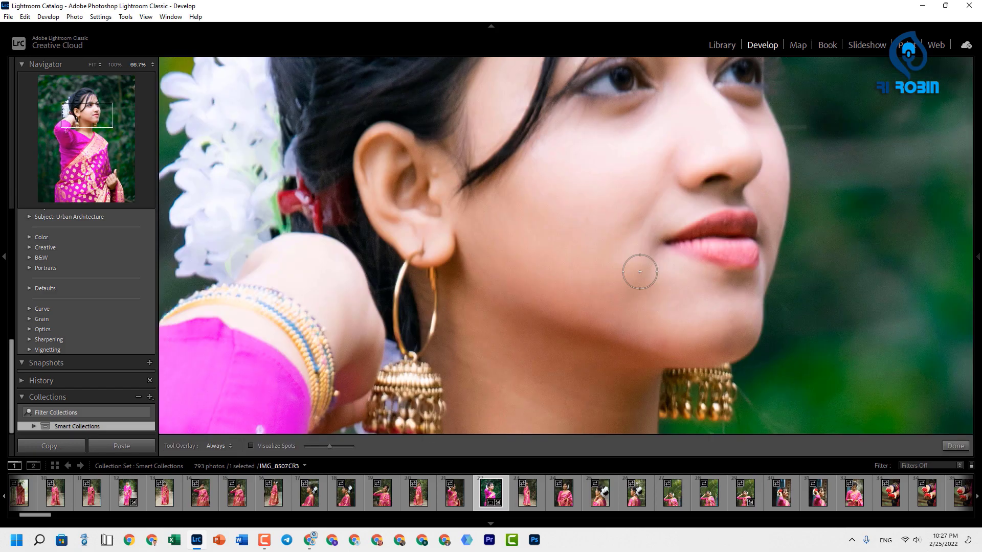
key("ctrl+=")
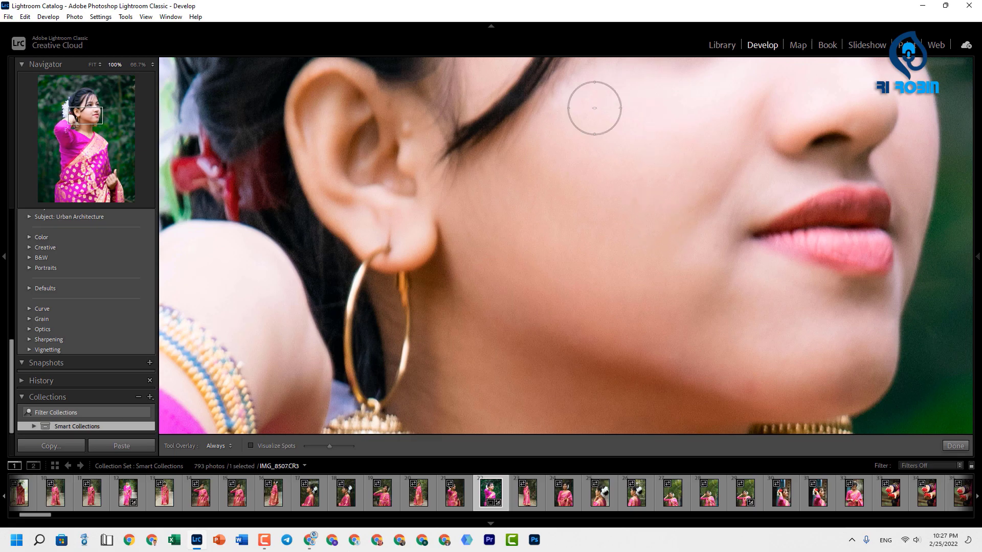
key("space")
left_click_drag(672, 152, 611, 217)
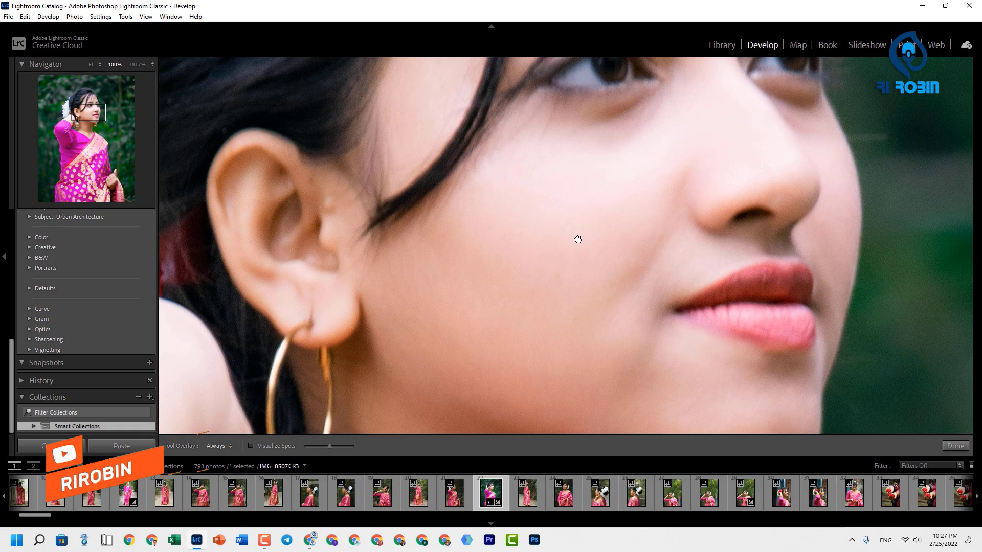
mouse_move(579, 243)
left_mouse_down()
mouse_move(599, 220)
mouse_move(629, 235)
mouse_move(552, 199)
mouse_move(555, 254)
mouse_move(593, 233)
left_mouse_up()
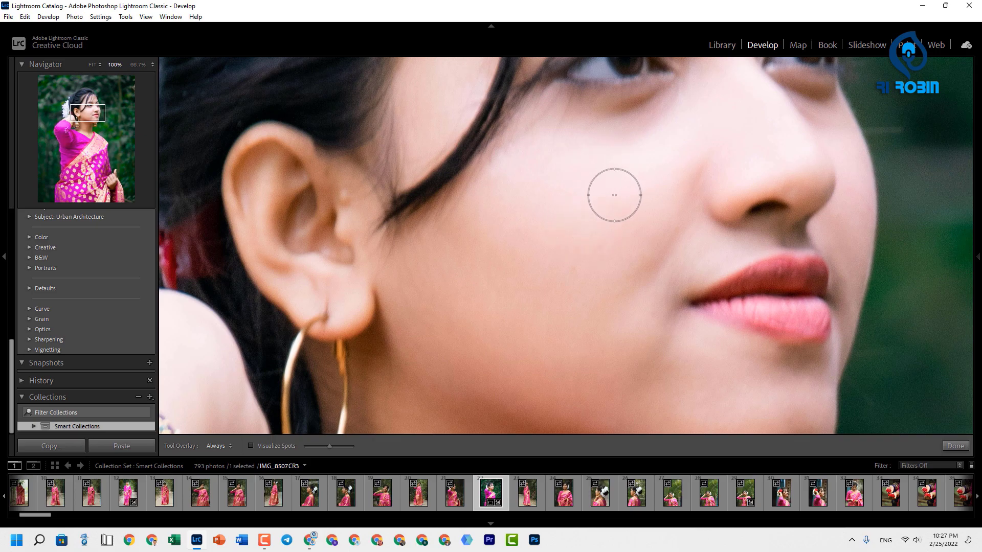
left_click_drag(639, 176, 559, 404)
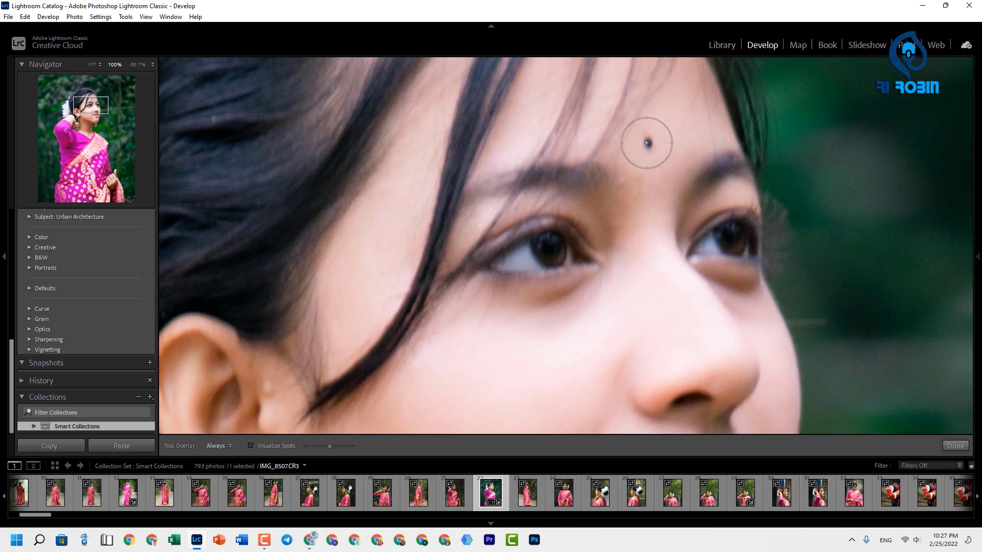
scroll(647, 144, "down", 3)
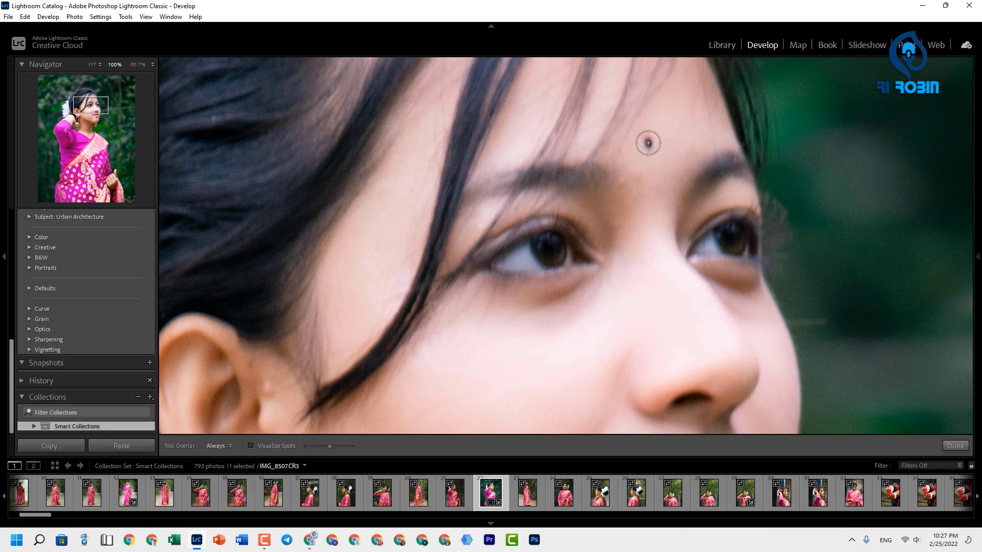
left_click(648, 142)
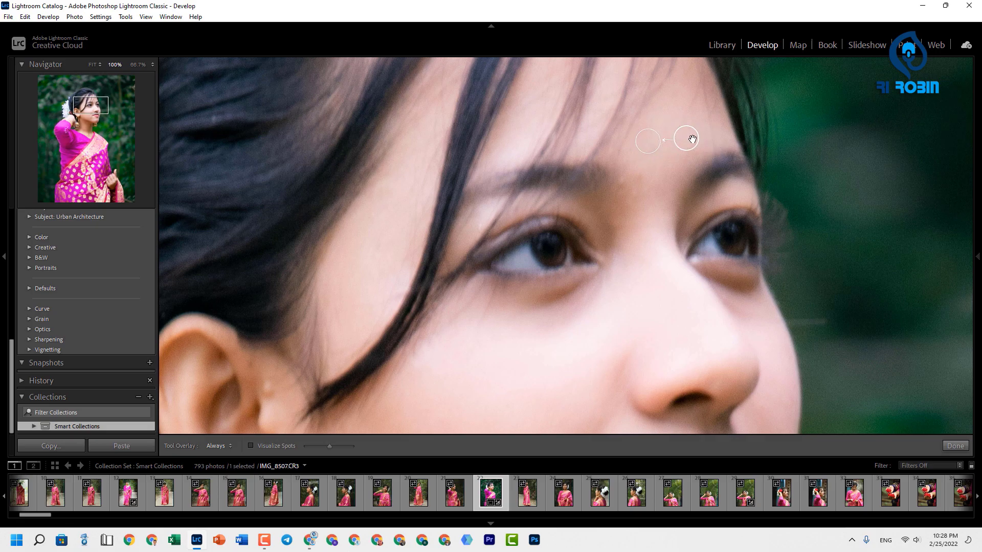
mouse_move(691, 138)
left_mouse_down()
mouse_move(682, 98)
mouse_move(681, 149)
mouse_move(664, 176)
mouse_move(686, 133)
mouse_move(686, 114)
mouse_move(675, 111)
left_mouse_up()
key("ctrl+minus")
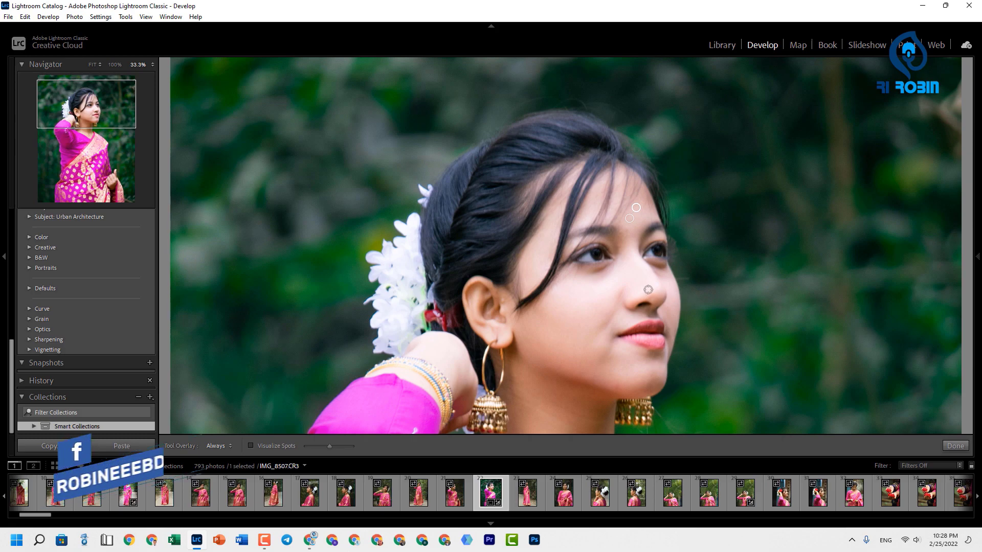
- Undo the spot removal on the forehead and leave the tool
key("ctrl+z")
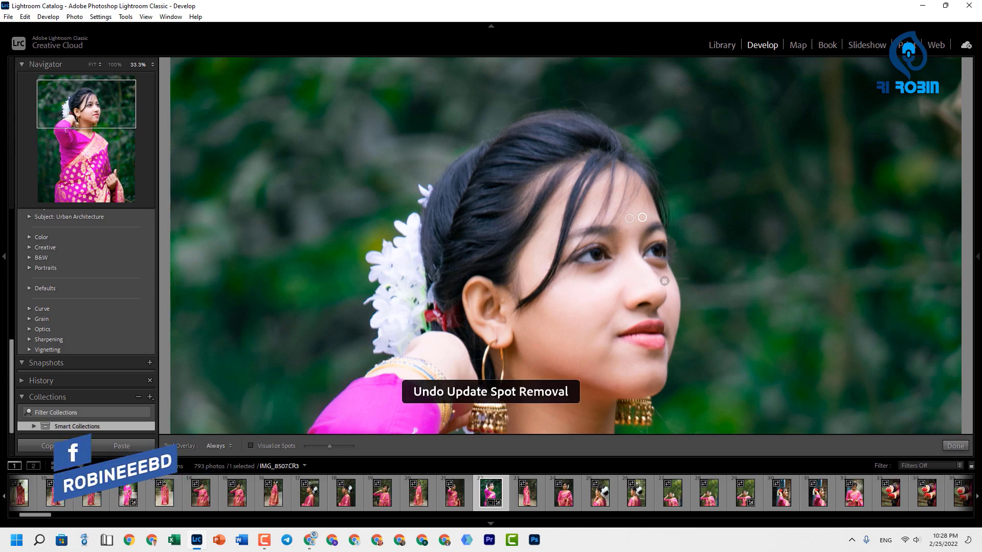
key("ctrl+z")
key("F8")
key("F8")
key("F8")
left_click(930, 144)
key("Escape")
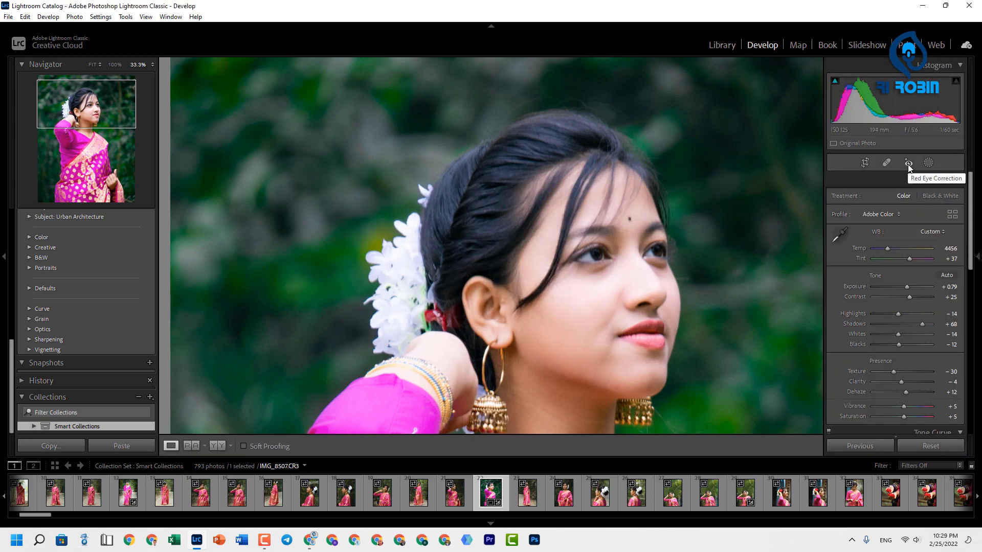
- Try Red Eye Correction near the portrait's eye and leave the tool
left_click(908, 163)
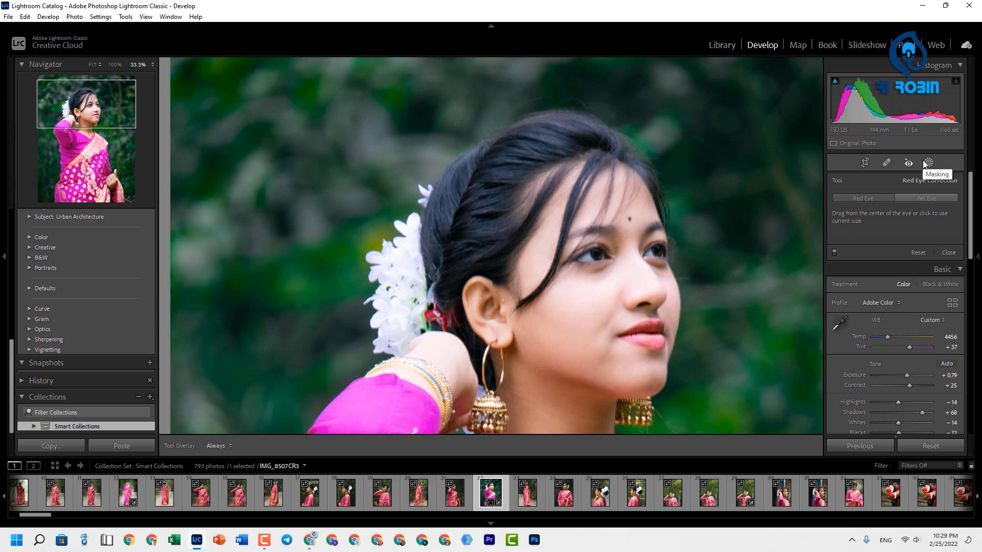
key("F8")
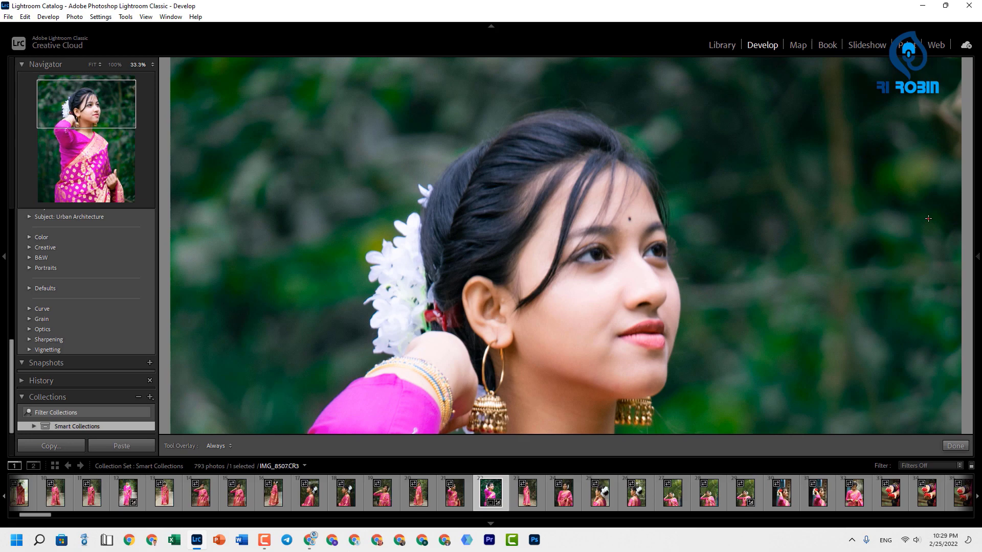
mouse_move(963, 186)
left_click(580, 304)
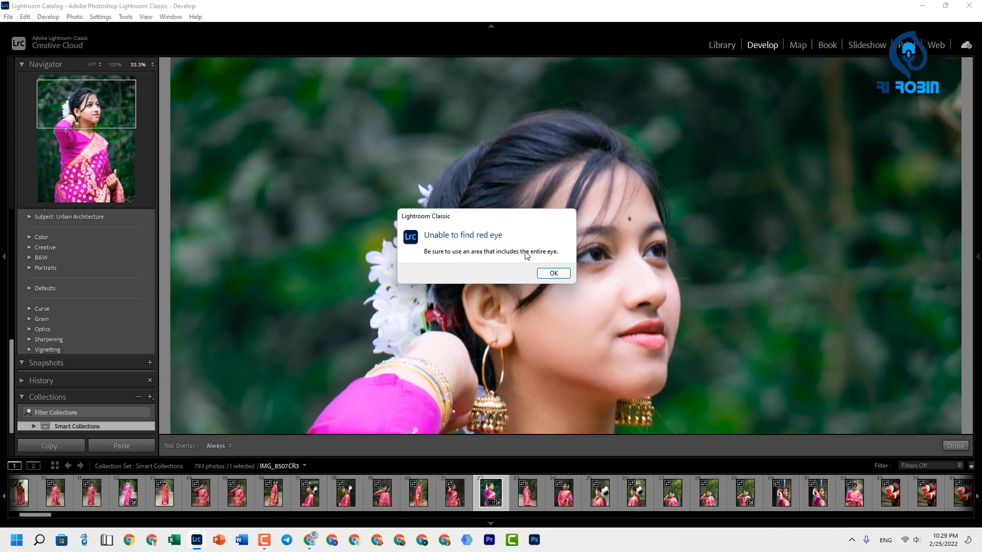
left_click(544, 272)
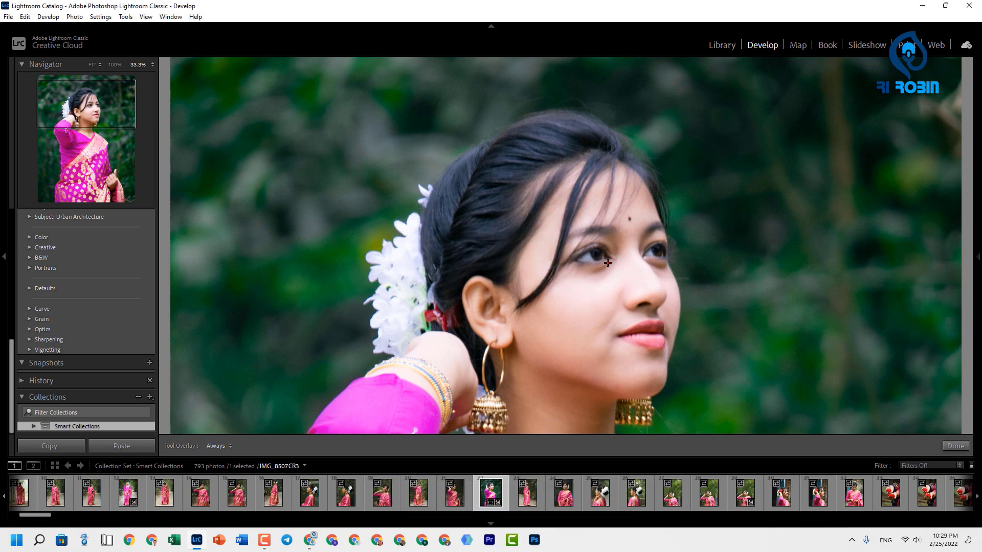
left_click(977, 255)
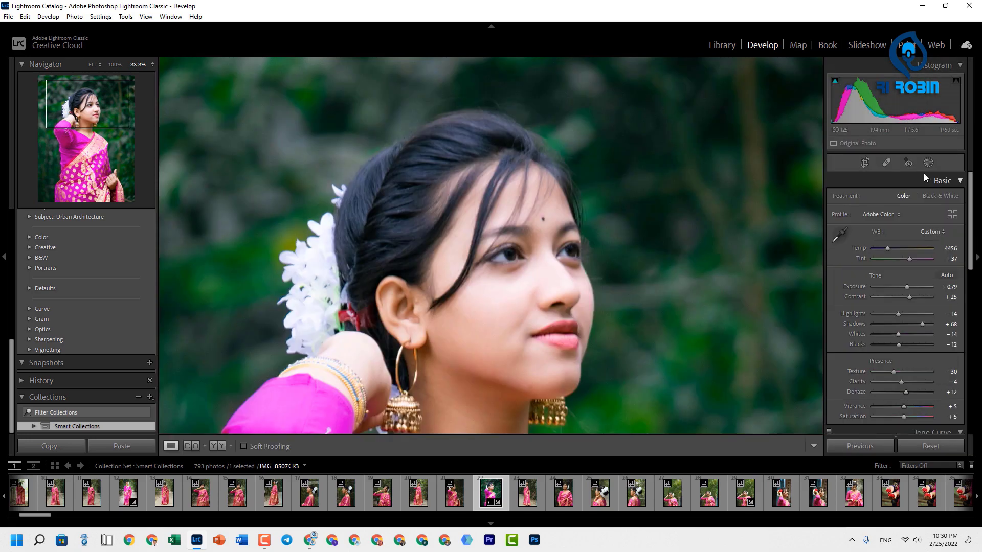
- Add a Brush mask with brush size 14.0 and paint it over the woman's face from forehead to chin
left_click(929, 163)
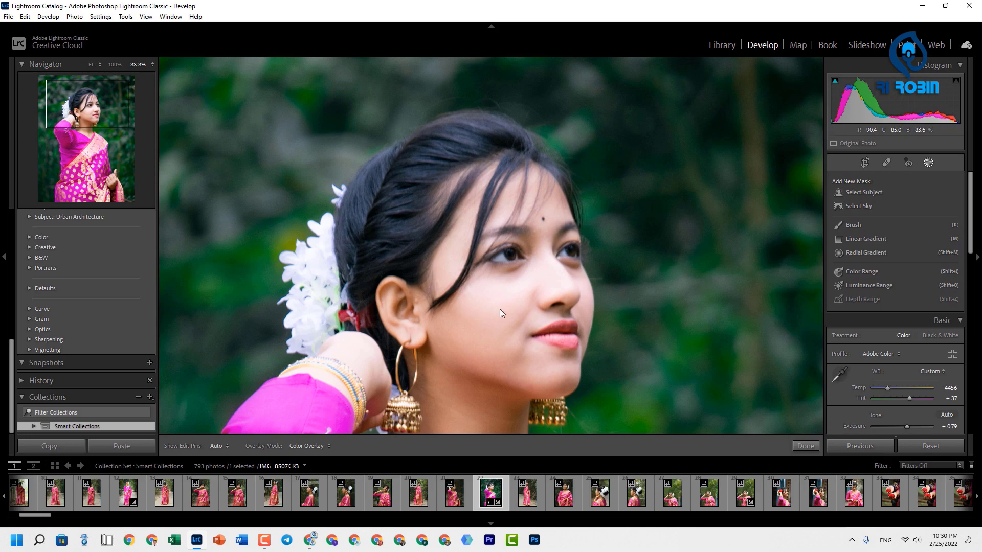
left_click(573, 168)
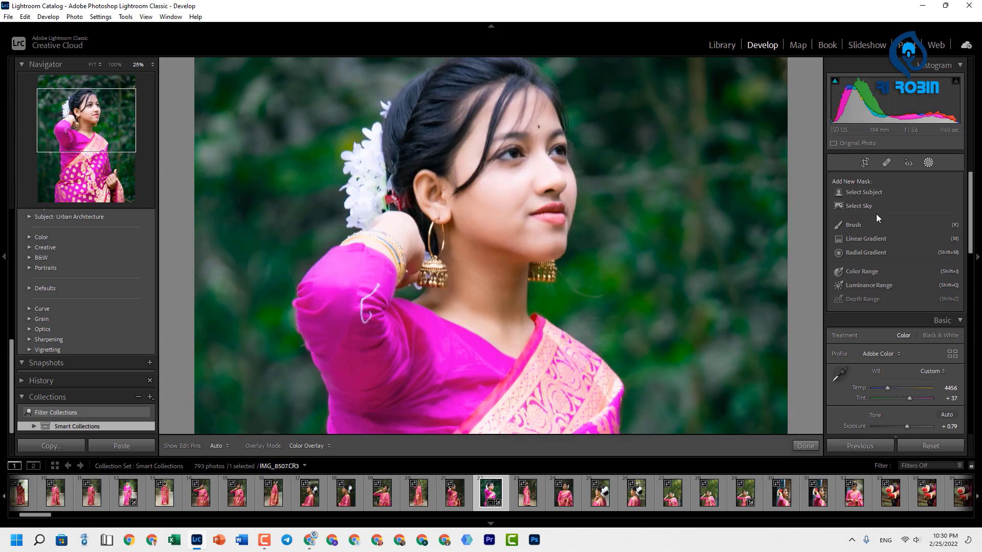
left_click(853, 225)
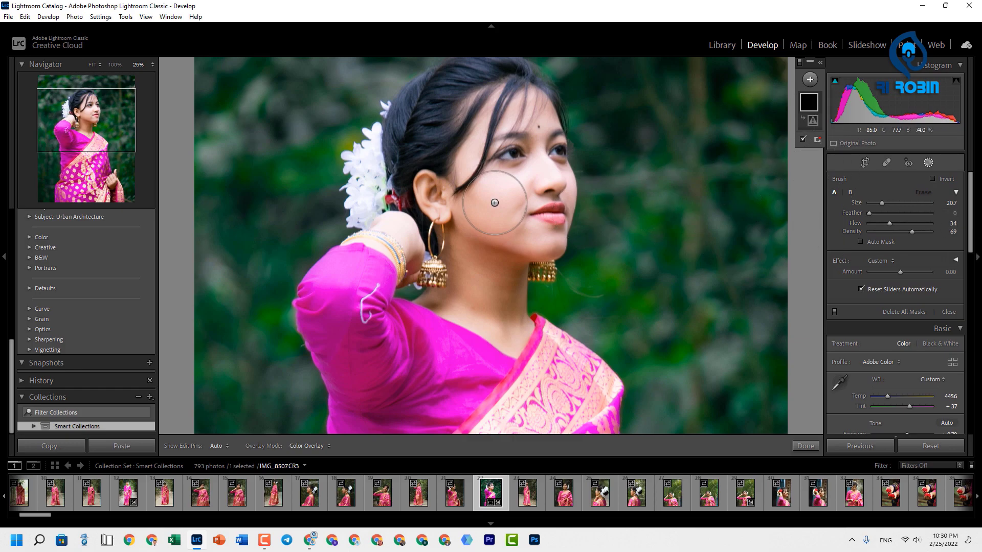
scroll(511, 191, "down", 2)
scroll(500, 206, "down", 2)
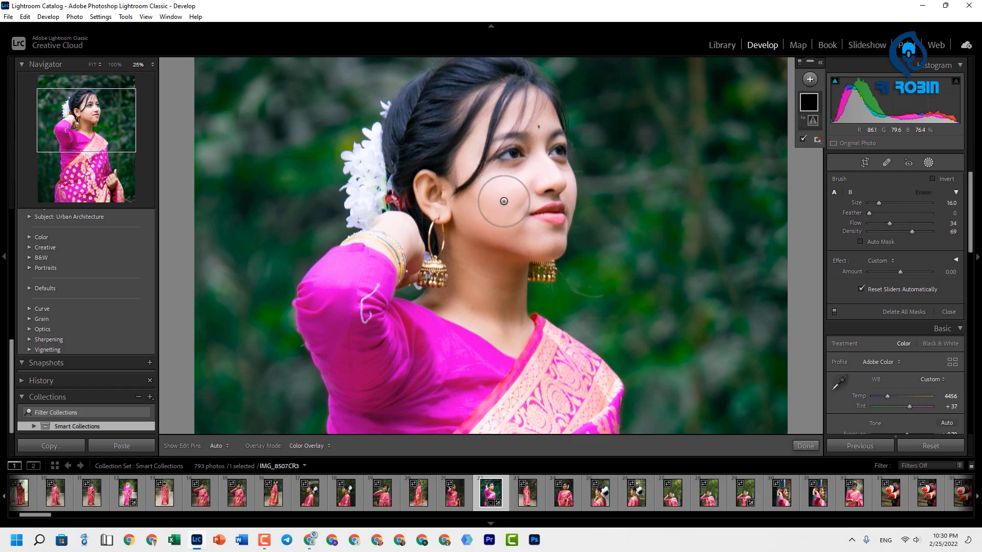
scroll(505, 200, "down", 1)
scroll(504, 200, "down", 2)
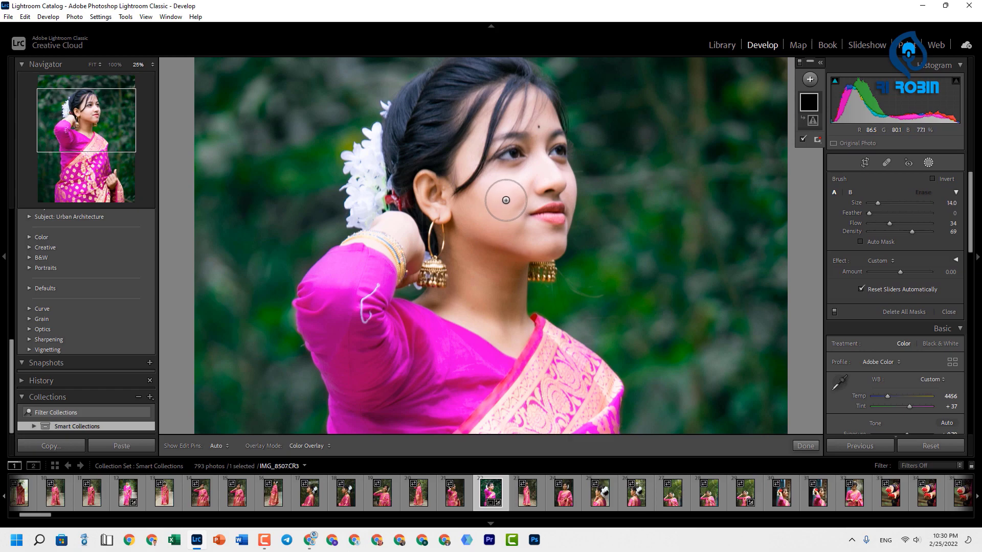
key("h")
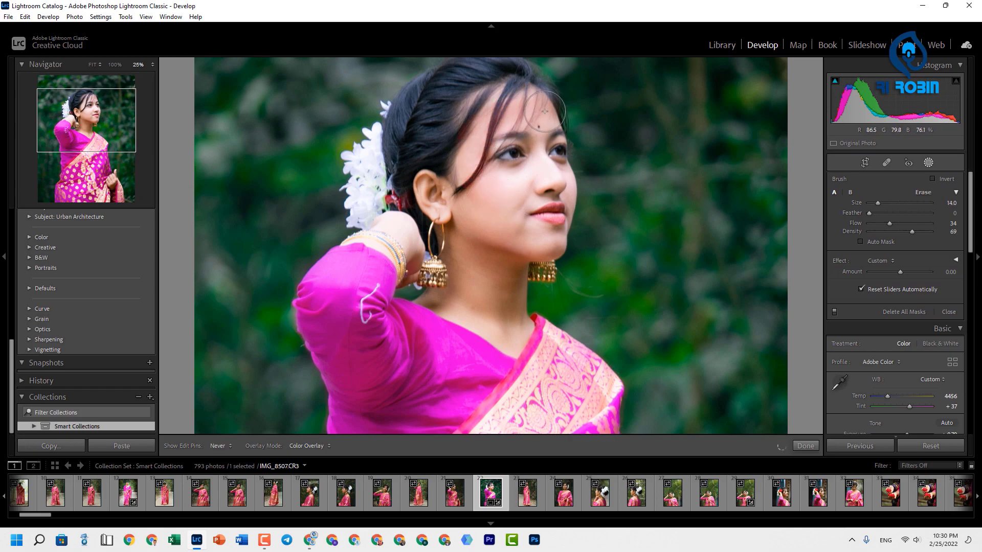
key("alt")
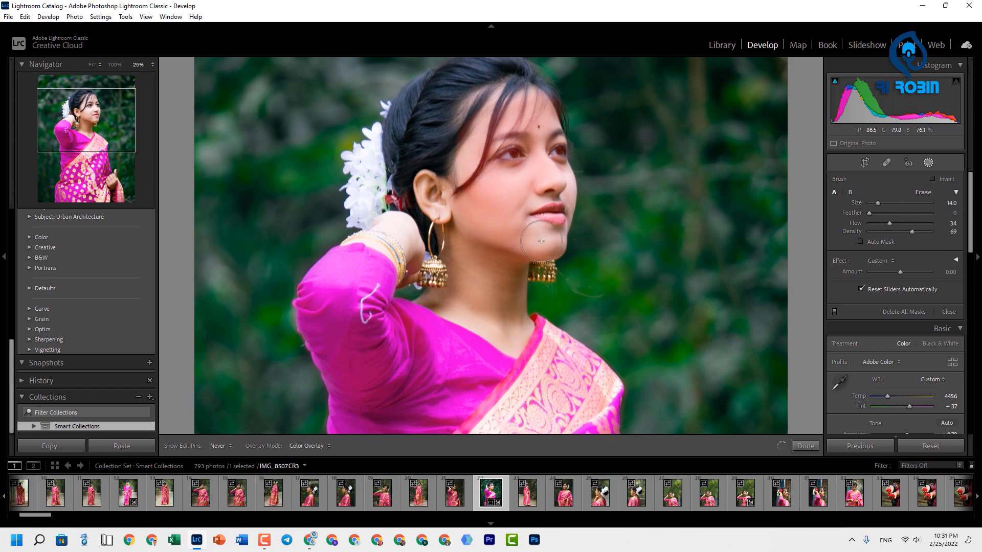
key("h")
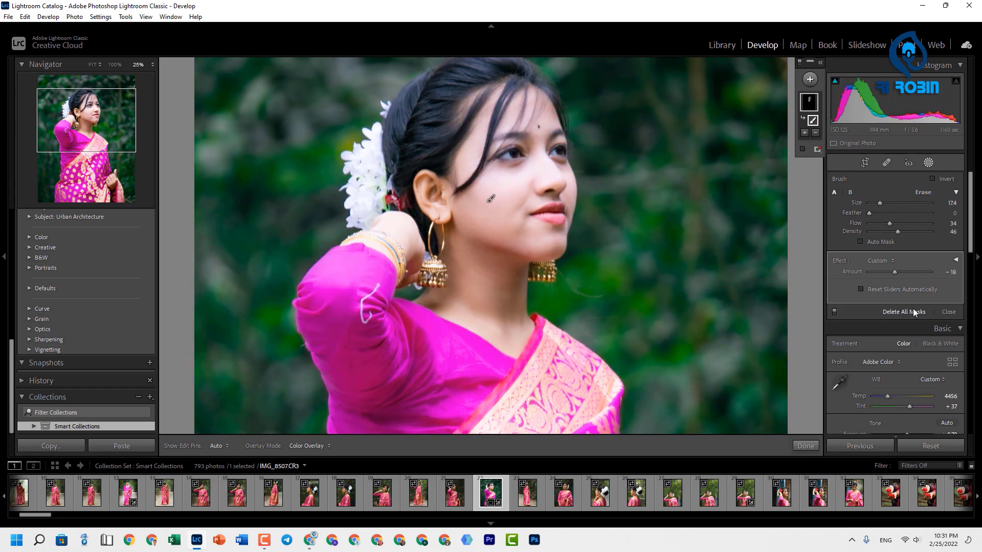
- Try different effect Amount values on the face brush mask, from 16 down to −100 and back to 3
left_click_drag(894, 272, 907, 273)
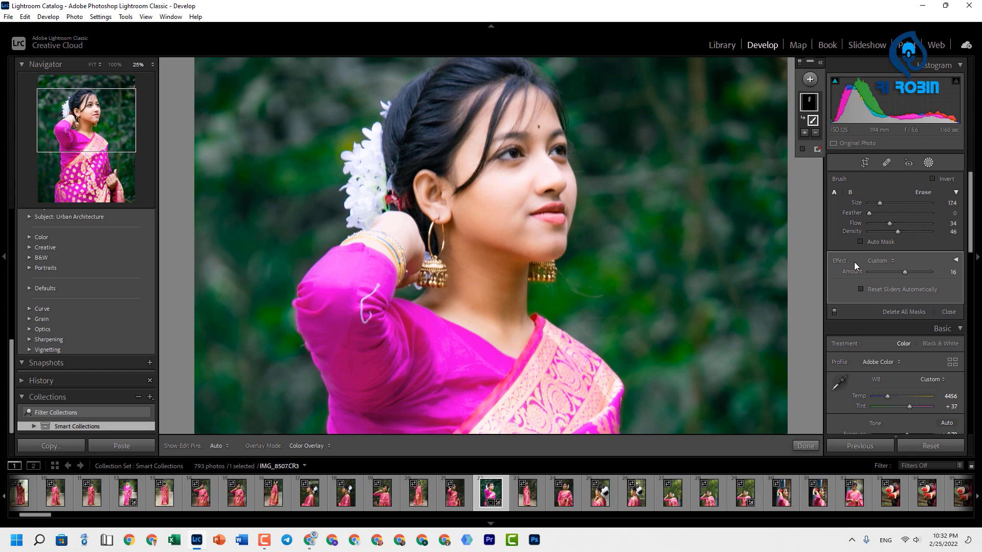
left_click_drag(890, 272, 862, 286)
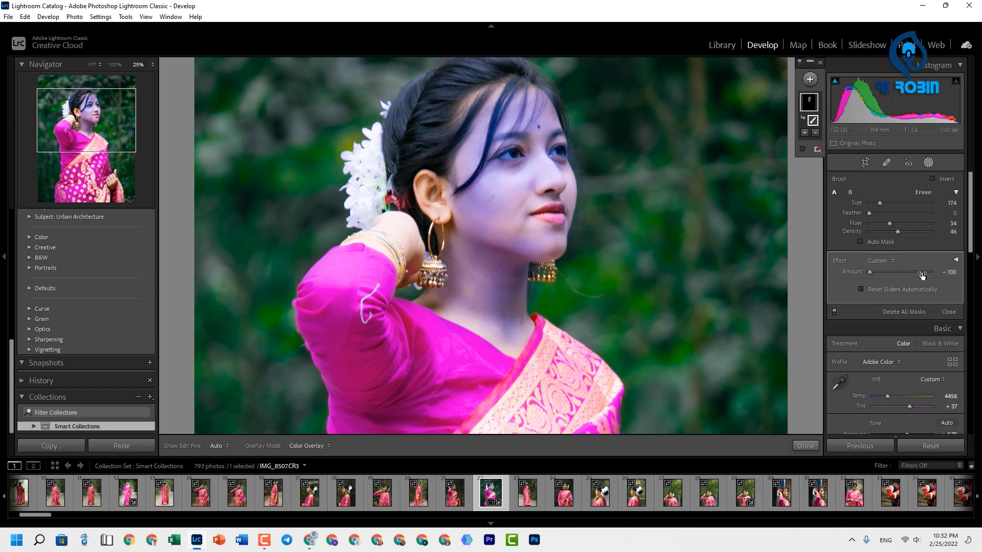
mouse_move(881, 273)
left_mouse_down()
mouse_move(924, 272)
mouse_move(901, 274)
left_mouse_up()
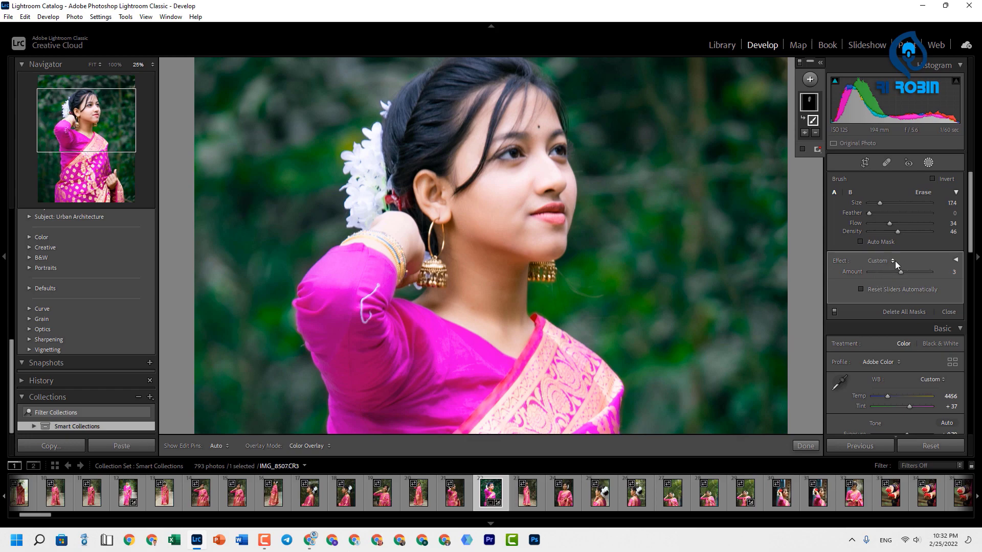
- Set the face brush mask's Temp to 11 and try its Exposure at −0.98, undoing the last change
left_click(956, 261)
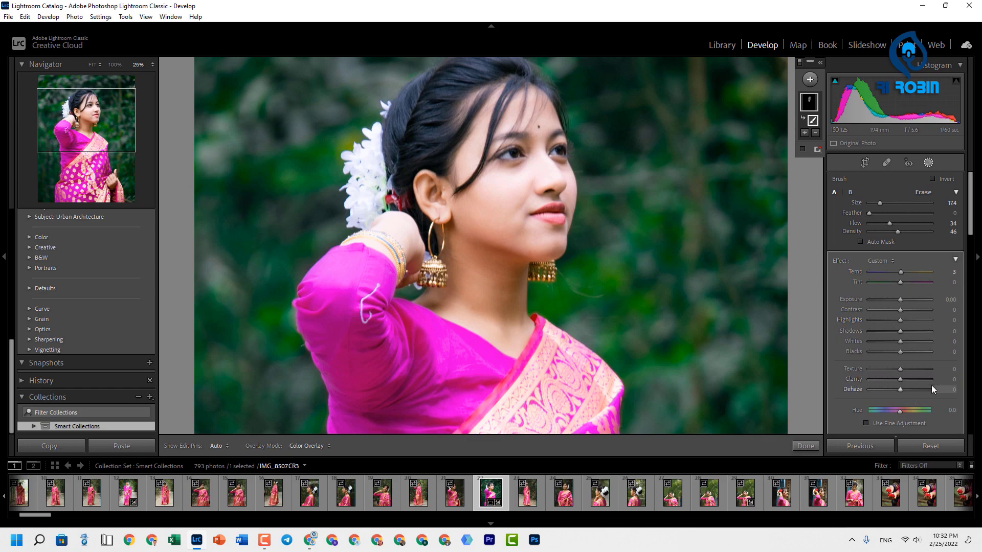
left_click_drag(900, 272, 898, 284)
mouse_move(902, 298)
left_mouse_down()
mouse_move(944, 299)
mouse_move(894, 308)
left_mouse_up()
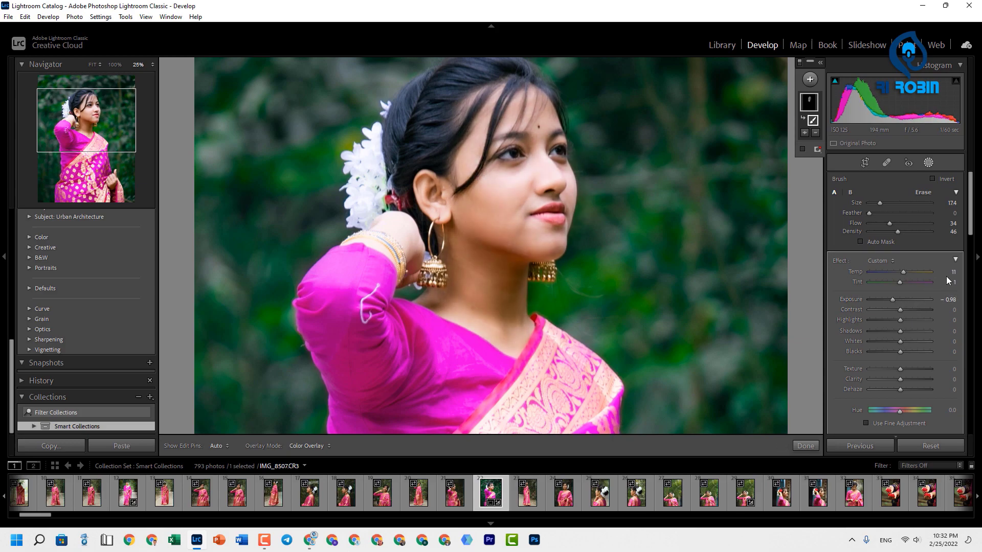
key("ctrl+z")
left_click(955, 259)
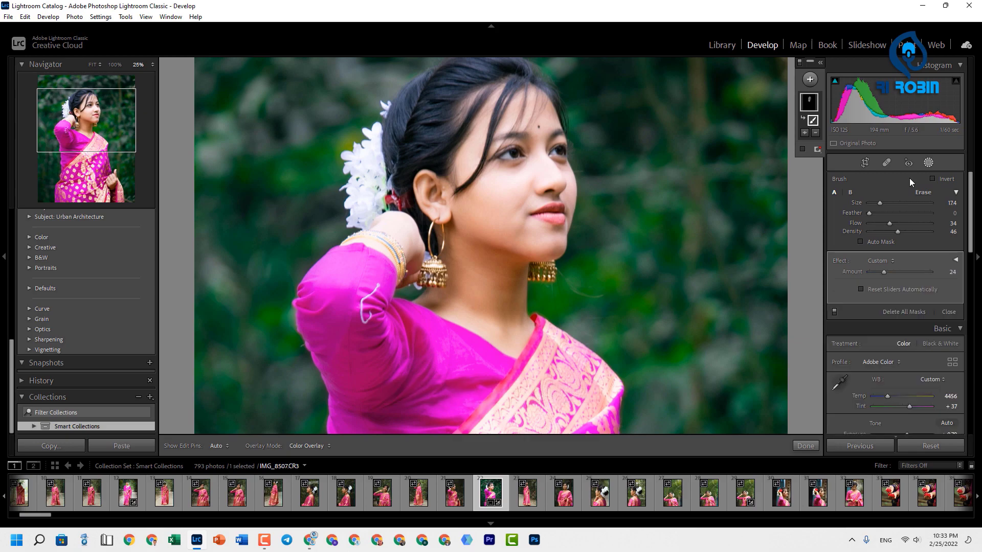
- Add a Linear Gradient mask running diagonally from the photo's upper-right corner toward the woman's face and adjust its placement
left_click(810, 79)
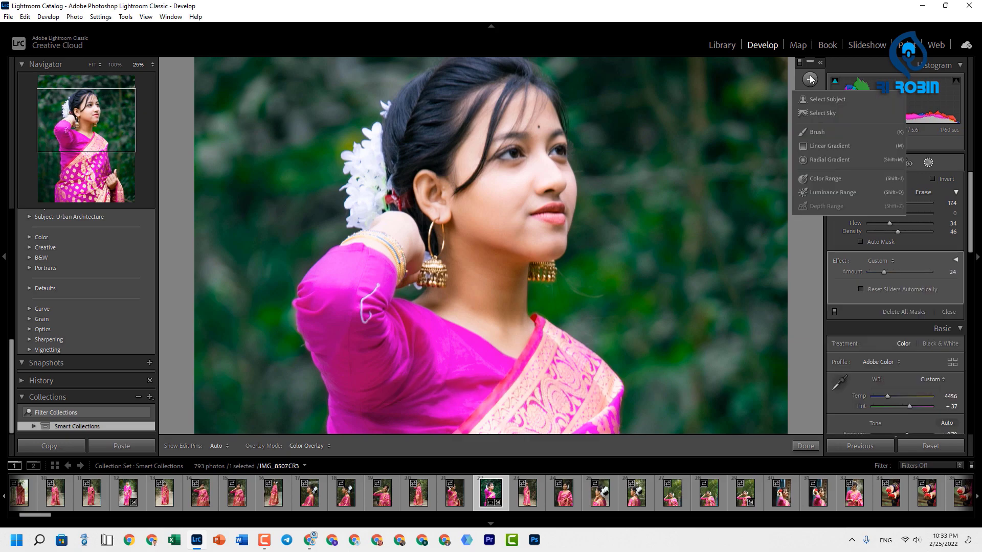
left_click(833, 146)
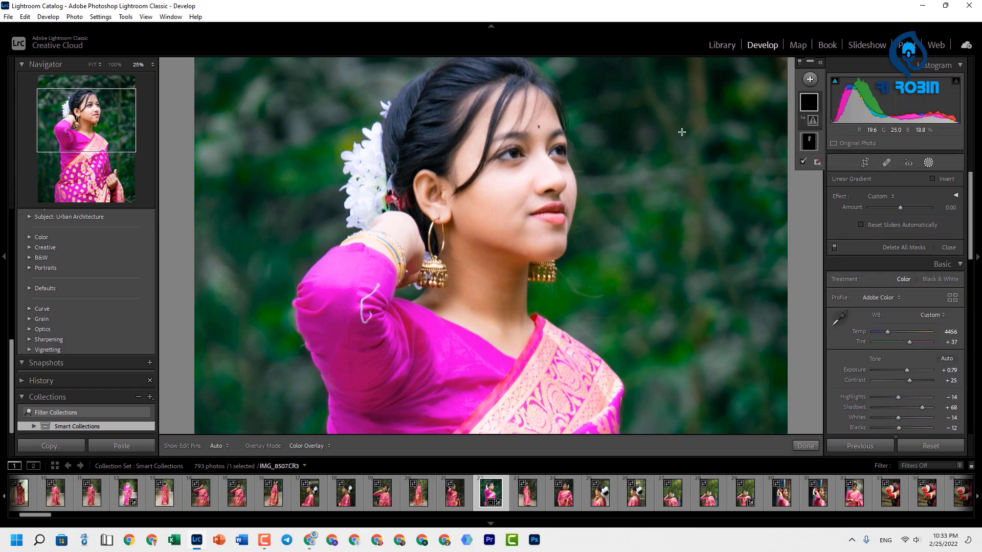
key("ctrl+minus")
key("ctrl+minus")
key("ctrl+minus")
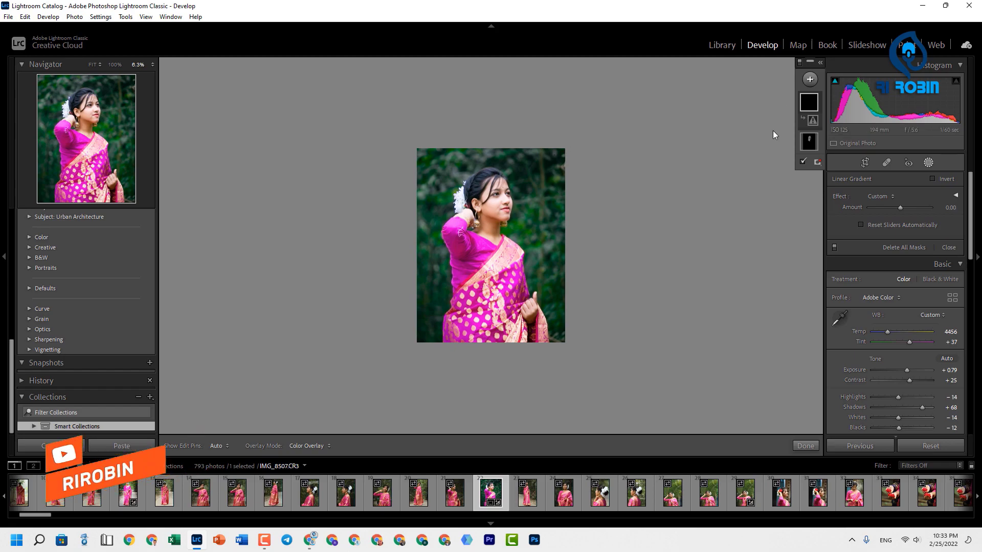
left_click_drag(583, 137, 514, 197)
left_click_drag(557, 165, 526, 164)
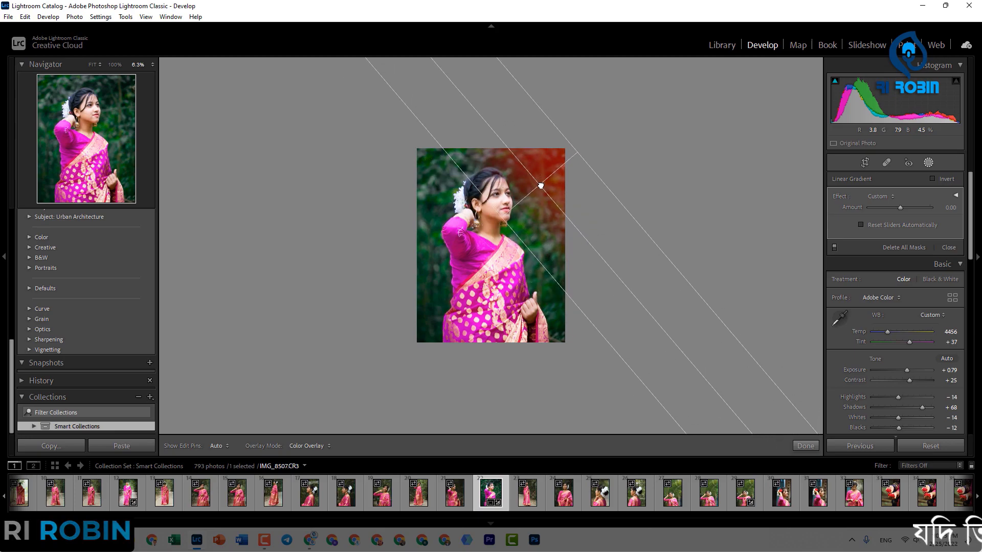
left_click_drag(497, 222, 516, 218)
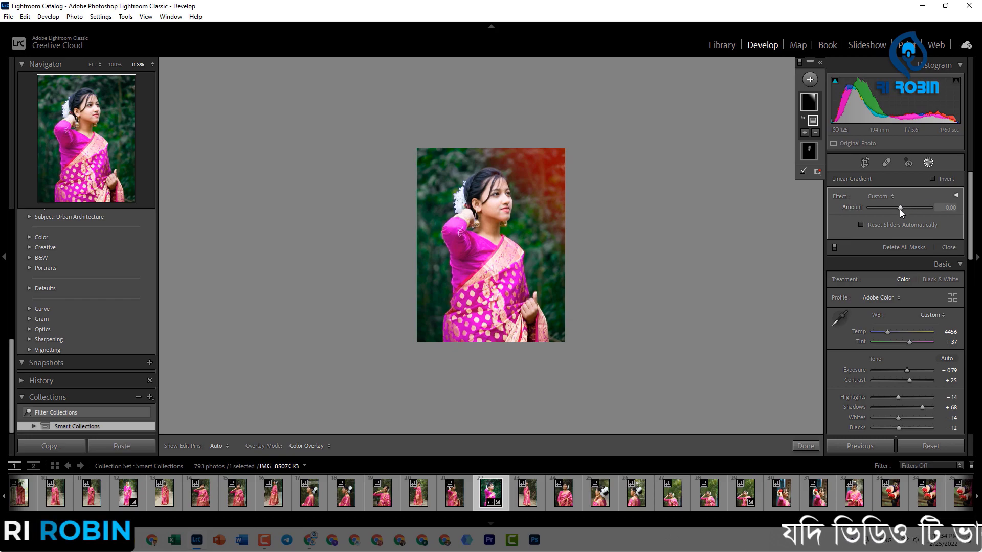
- Set the upper-right gradient mask's Temp to 4 and Tint to −53
key("o")
mouse_move(901, 208)
left_mouse_down()
mouse_move(890, 210)
mouse_move(902, 207)
left_mouse_up()
left_click(956, 196)
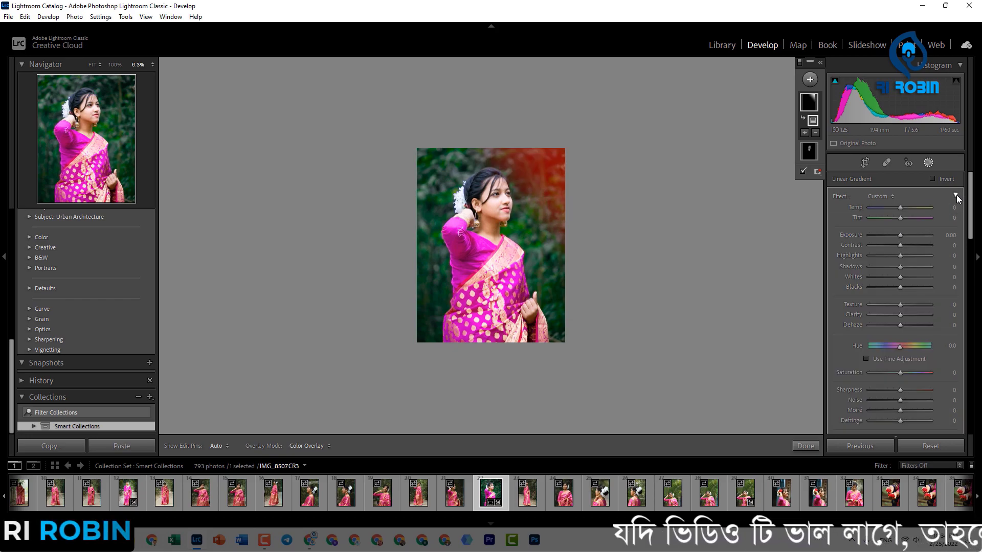
double_click(901, 208)
mouse_move(901, 207)
left_mouse_down()
mouse_move(920, 209)
mouse_move(902, 209)
left_mouse_up()
mouse_move(541, 184)
left_mouse_down()
mouse_move(671, 162)
mouse_move(570, 173)
mouse_move(543, 187)
left_mouse_up()
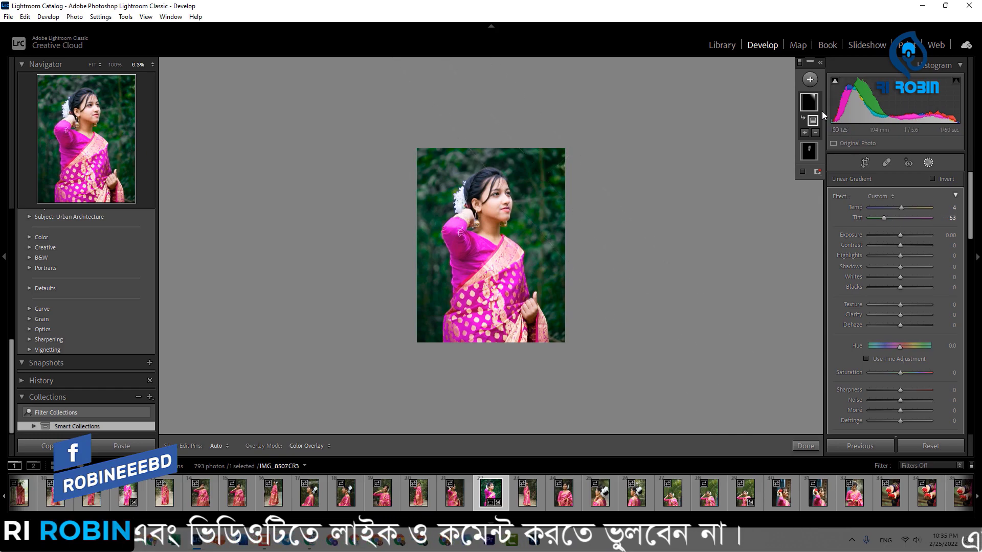
- Add another Linear Gradient mask running diagonally from the photo's upper-left corner toward the woman's hair
left_click(810, 104)
left_click(809, 125)
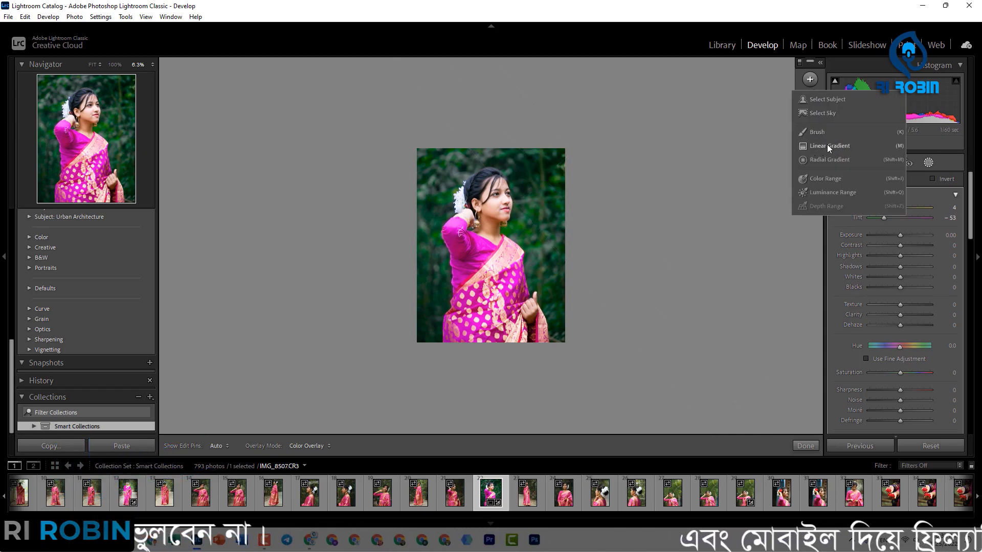
left_click(826, 145)
left_click_drag(383, 133, 465, 180)
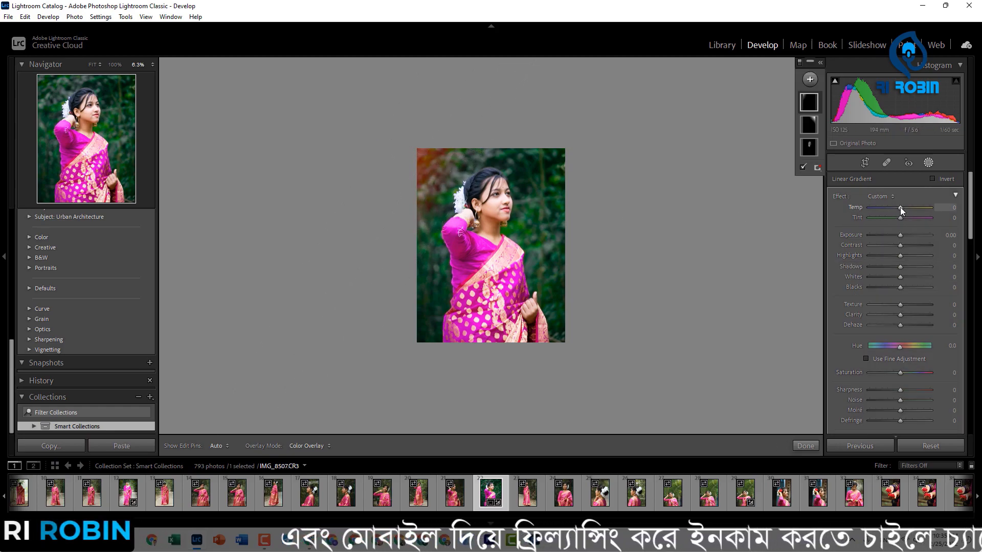
- Set the upper-left gradient's Temp to 56, Tint to −39 and Hue to 74.9, and adjust its extent over the background
left_click_drag(900, 207, 897, 207)
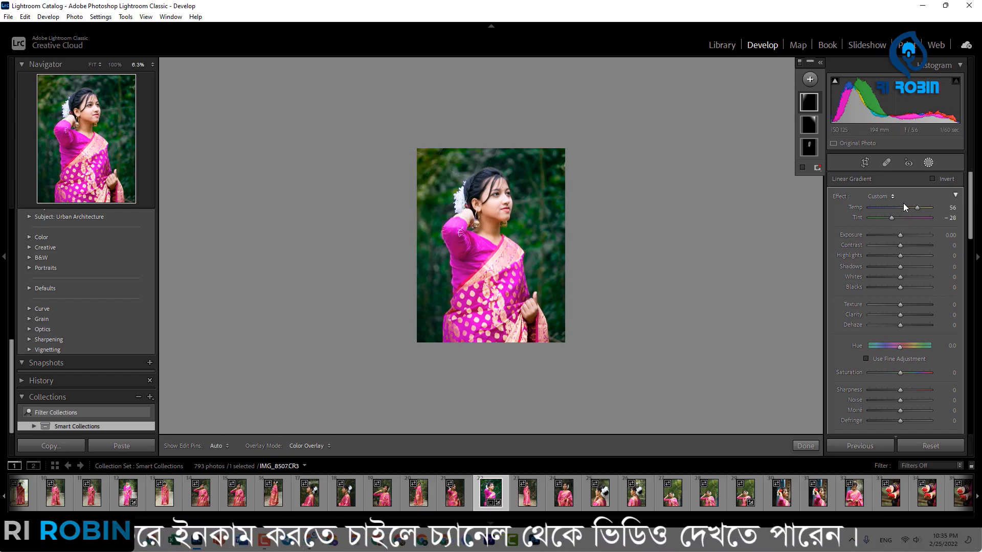
mouse_move(898, 345)
left_mouse_down()
mouse_move(886, 347)
mouse_move(912, 348)
left_mouse_up()
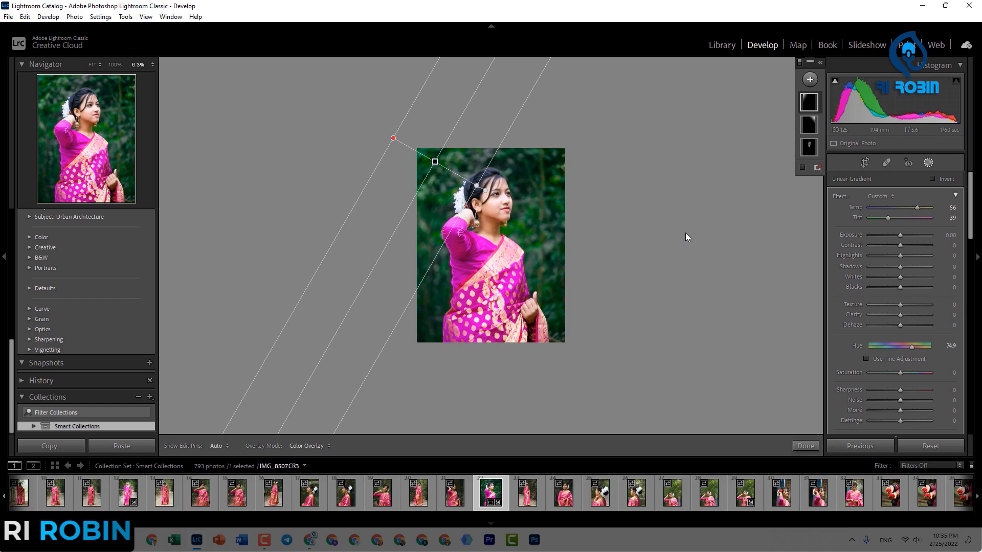
mouse_move(473, 190)
left_mouse_down()
mouse_move(607, 235)
mouse_move(478, 199)
left_mouse_up()
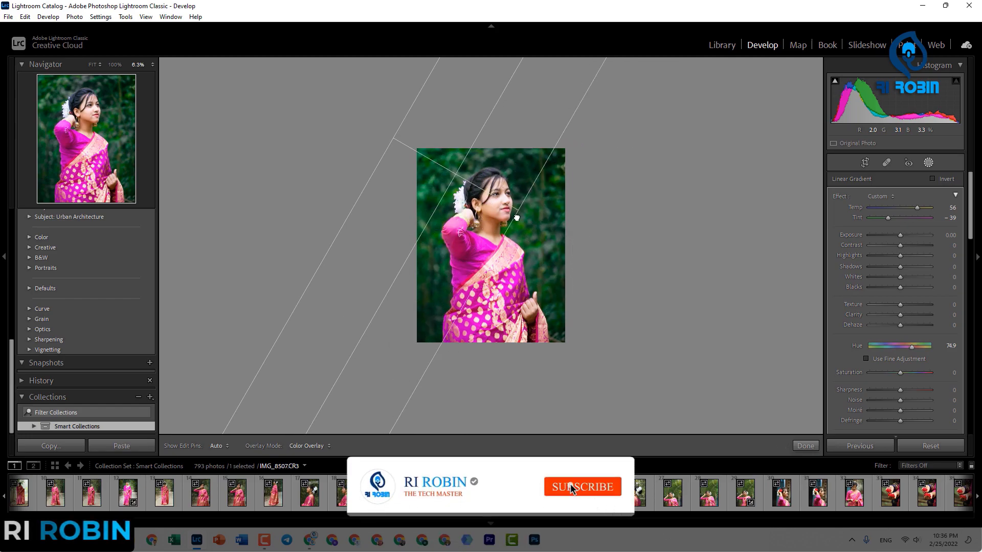
left_click_drag(474, 198, 473, 198)
left_click_drag(393, 138, 413, 150)
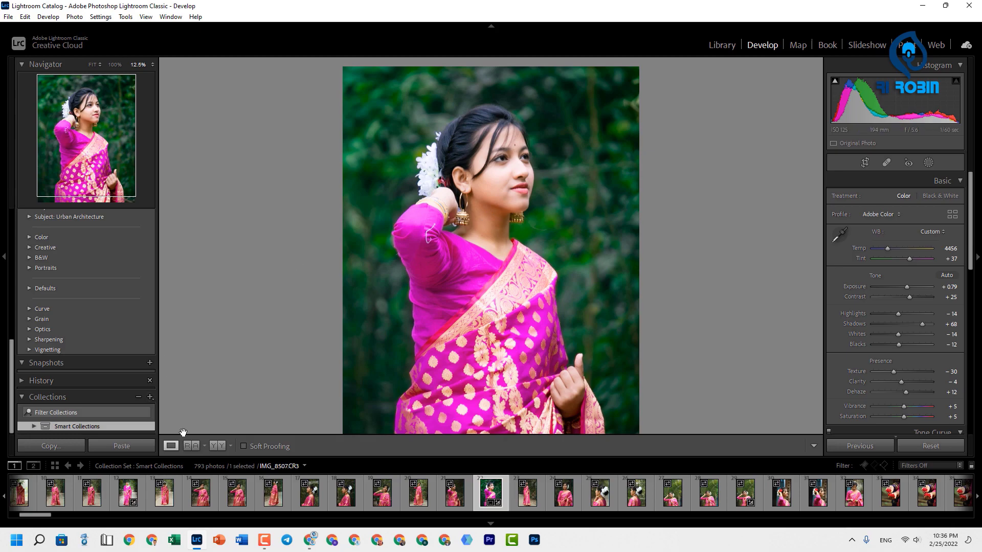
- Compare the portrait before and after editing side by side at different zoom levels
left_click(217, 445)
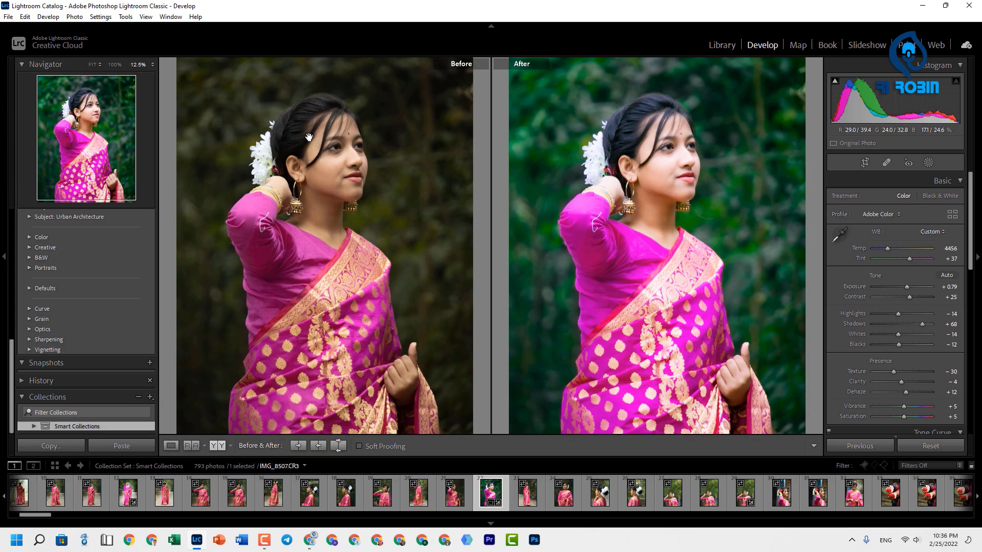
left_click(676, 248)
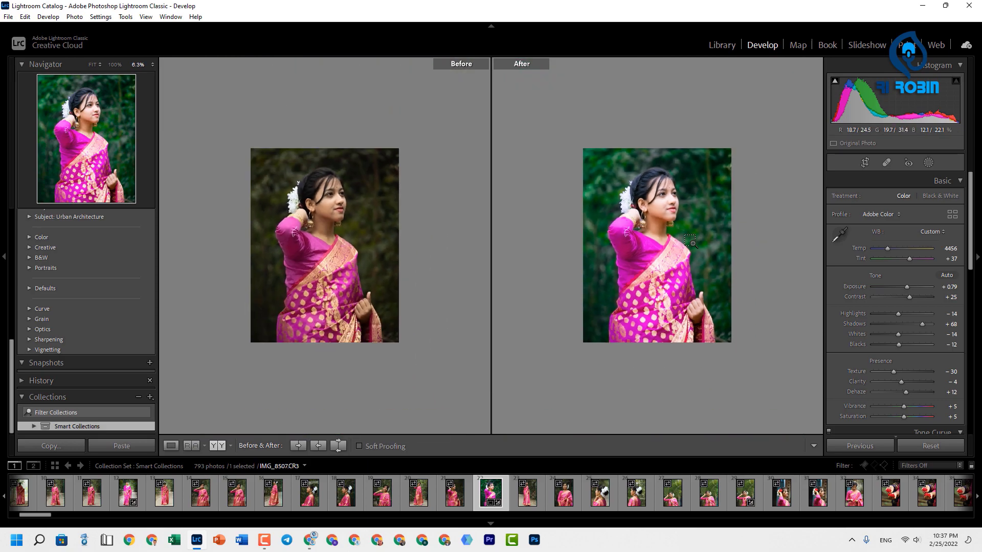
left_click(689, 242)
left_click(689, 242)
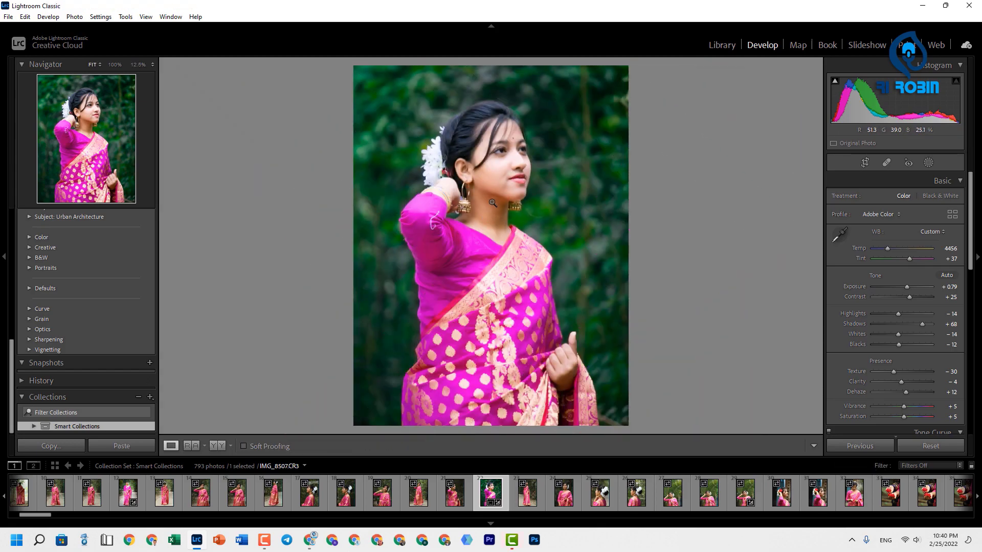
- Export the edited photo to the Untitled Export subfolder, choosing the Desktop as the specific destination folder
left_click(12, 18)
left_click(48, 162)
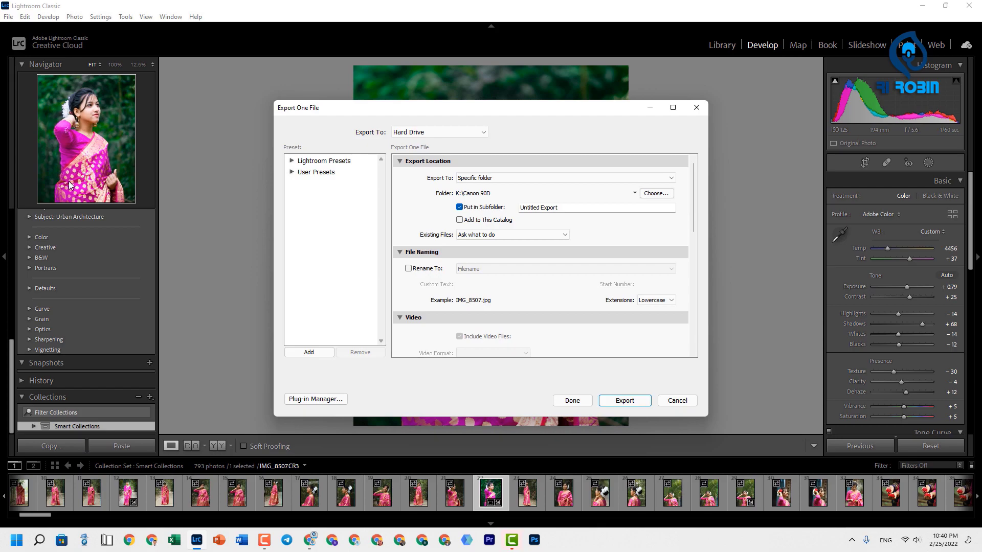
left_click(486, 179)
left_click(476, 184)
left_click(654, 194)
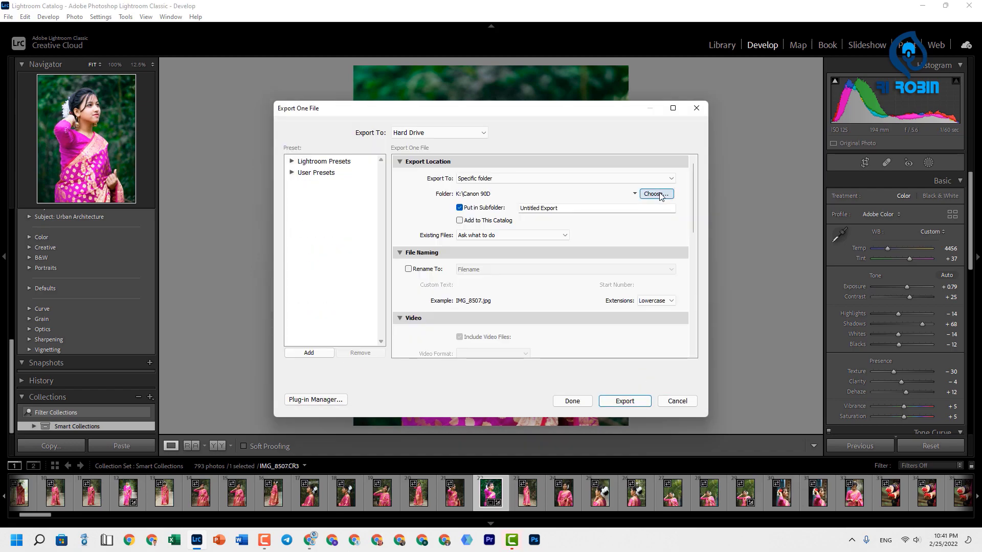
left_click(658, 193)
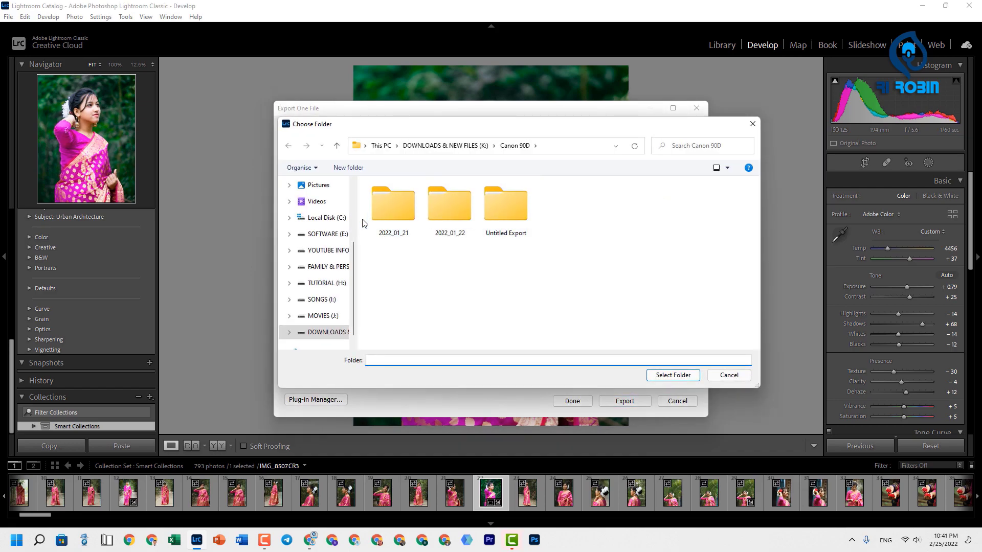
scroll(320, 221, "up", 5)
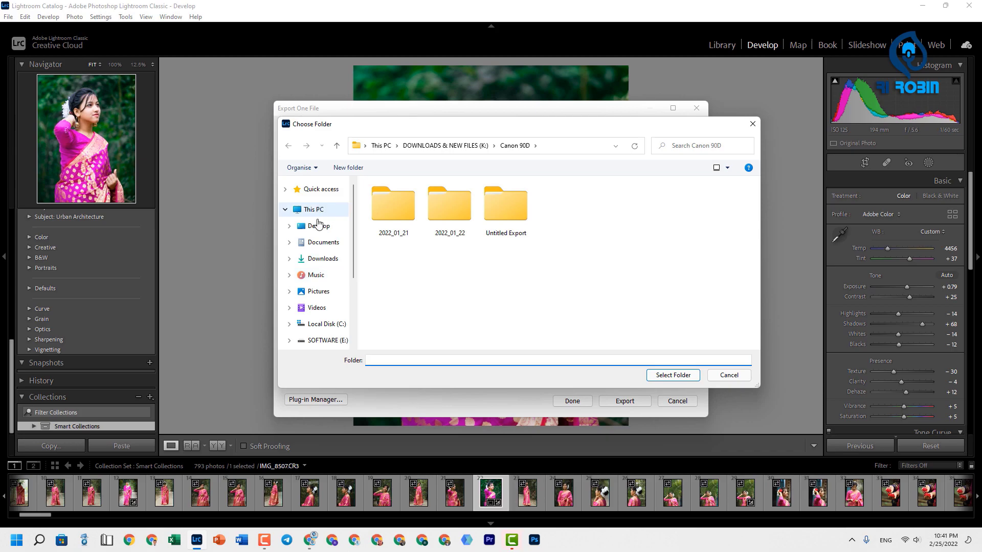
left_click(318, 225)
left_click(673, 374)
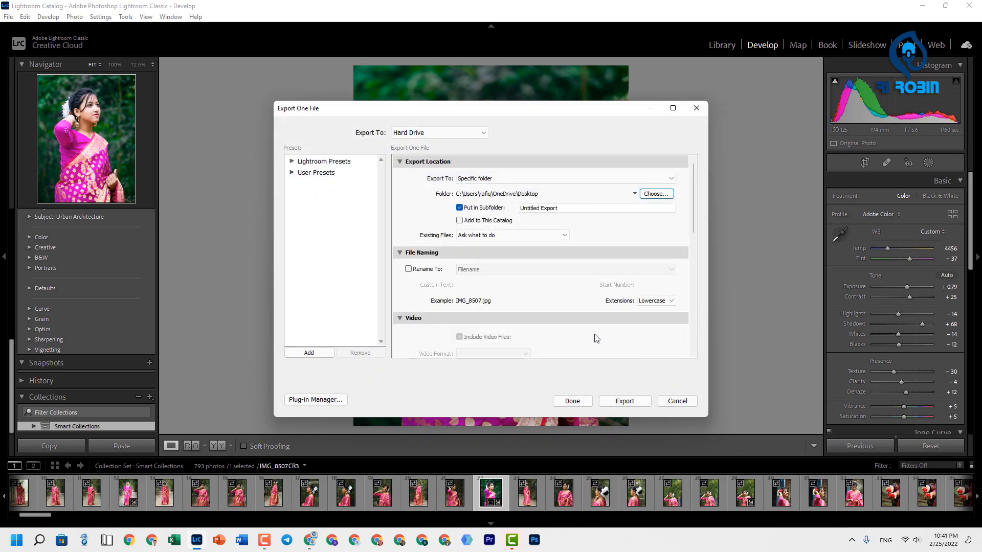
left_click(634, 402)
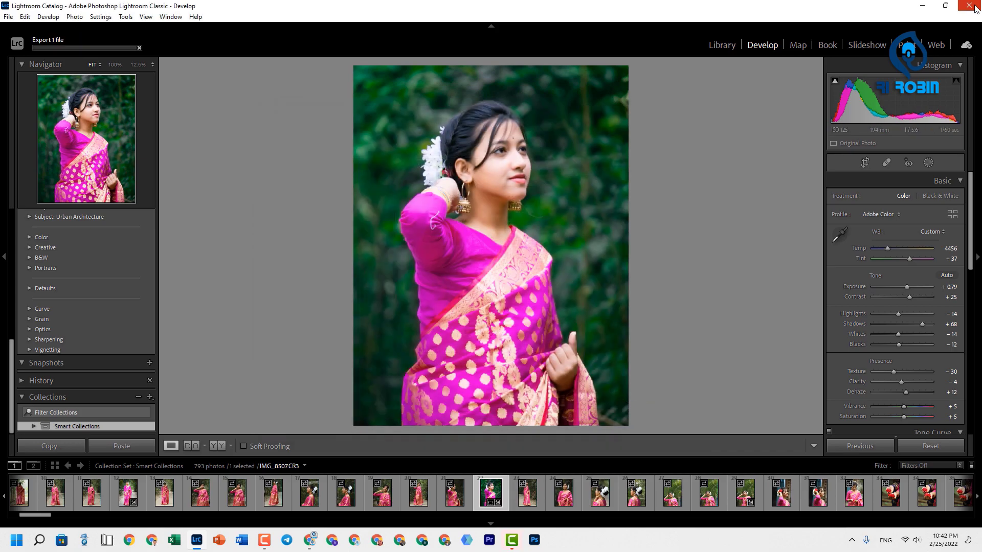
- Close Lightroom Classic and open the exported IMG_8507.jpg from the Untitled Export folder
left_click(968, 6)
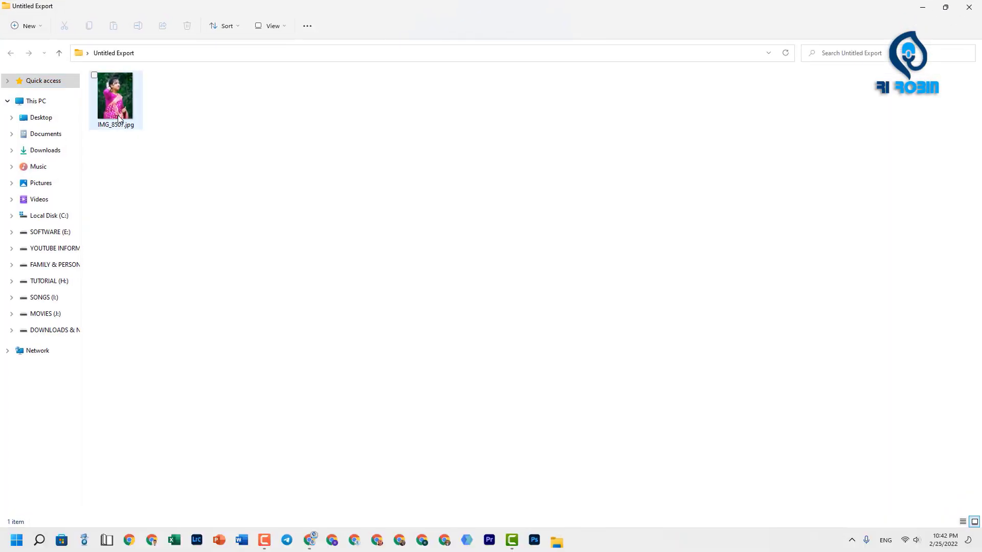
double_click(115, 97)
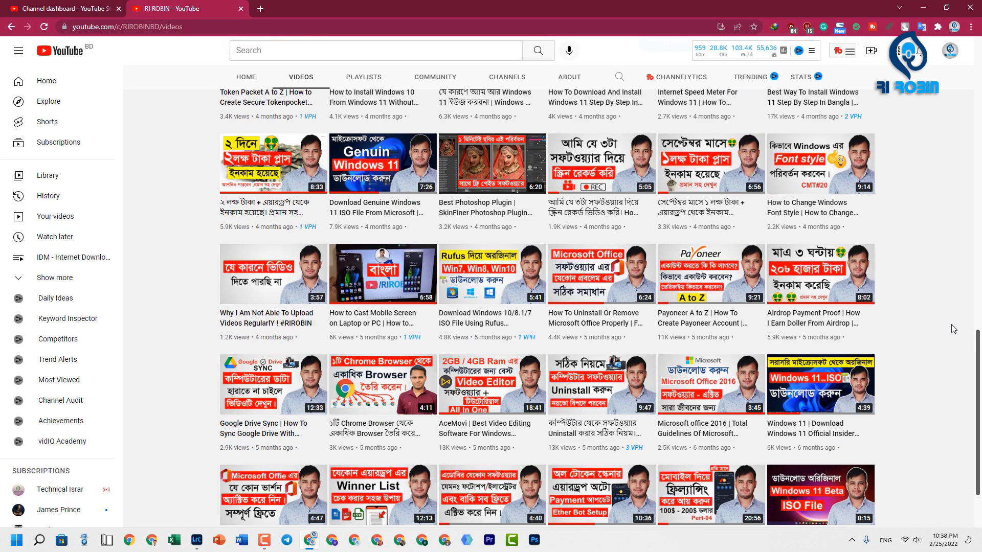
- Browse the older uploads on the YouTube channel's videos page and minimize the browser
scroll(951, 325, "down", 5)
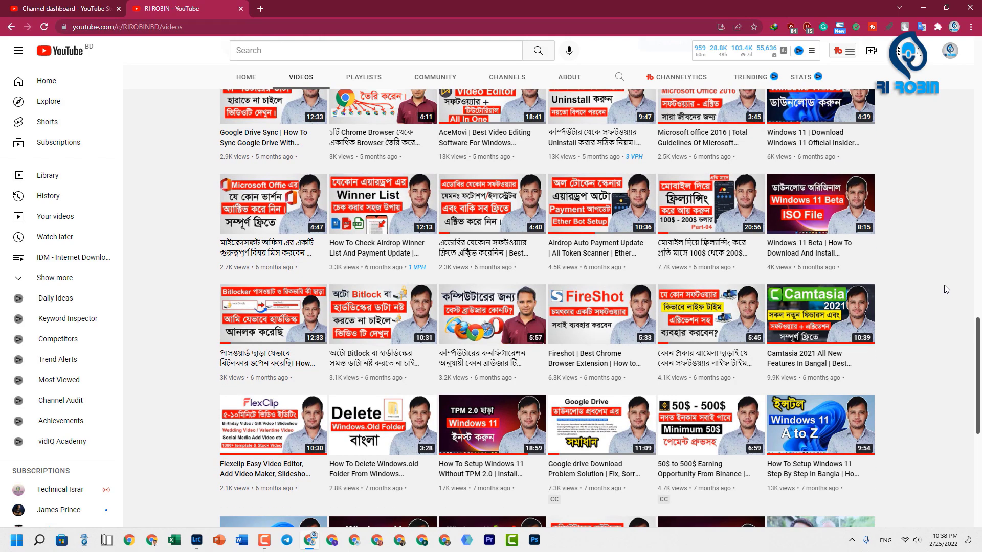
left_click(923, 8)
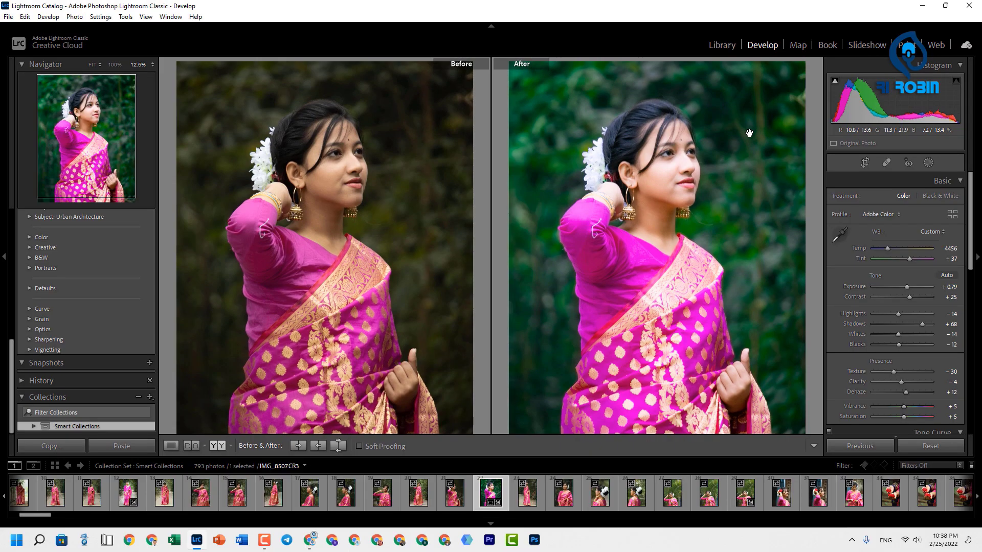